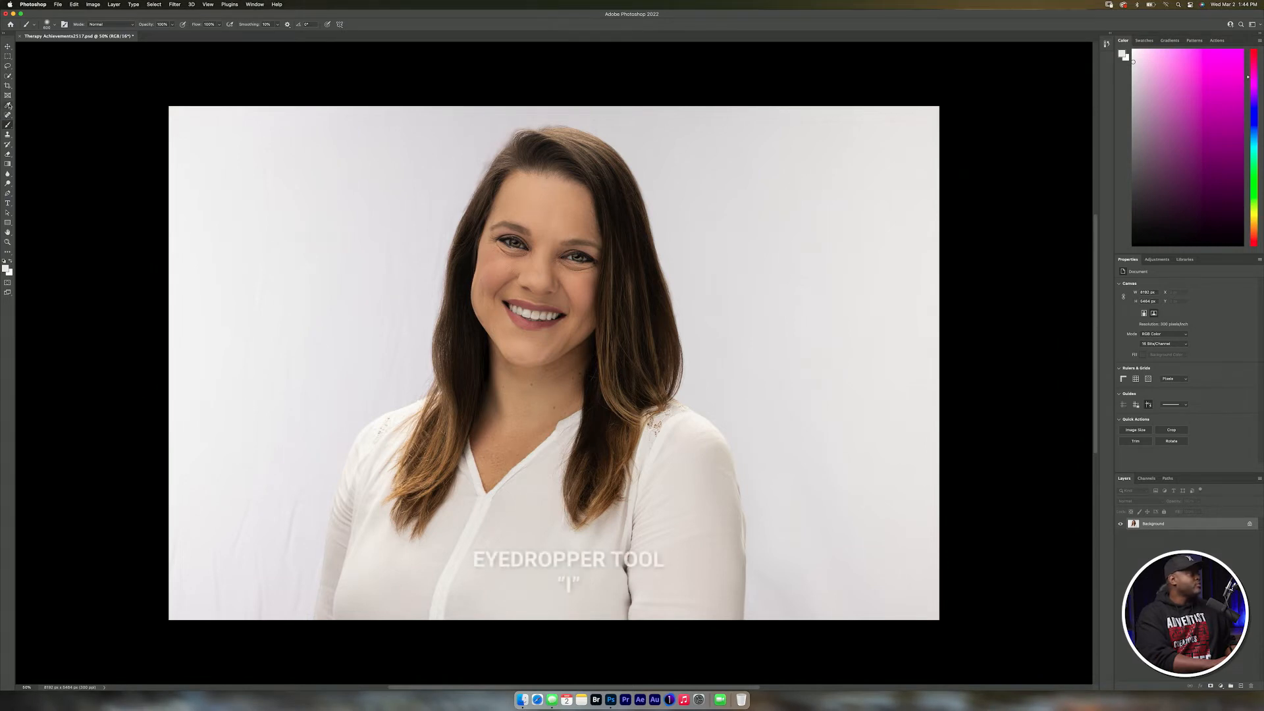
# - Sample the white backdrop's colour with the Eyedropper tool at several spots on both sides of the woman
pyautogui.click(9, 106)
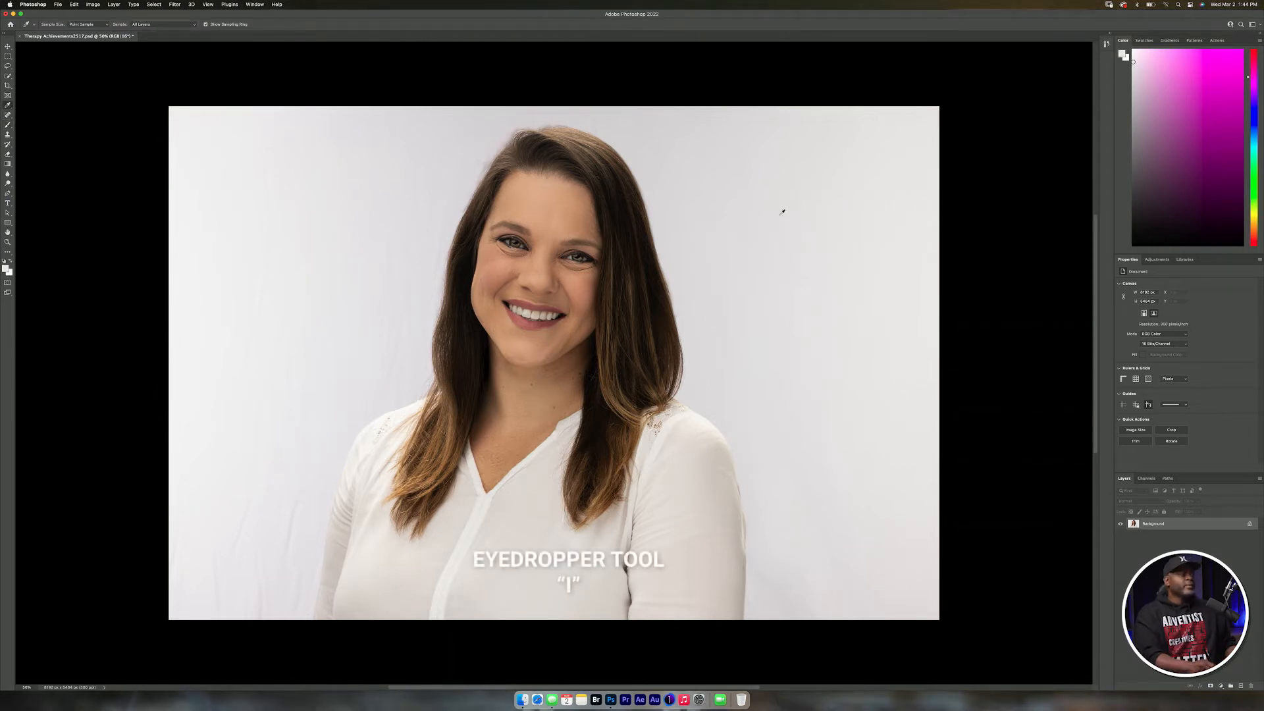
pyautogui.click(807, 251)
pyautogui.click(808, 247)
pyautogui.click(778, 273)
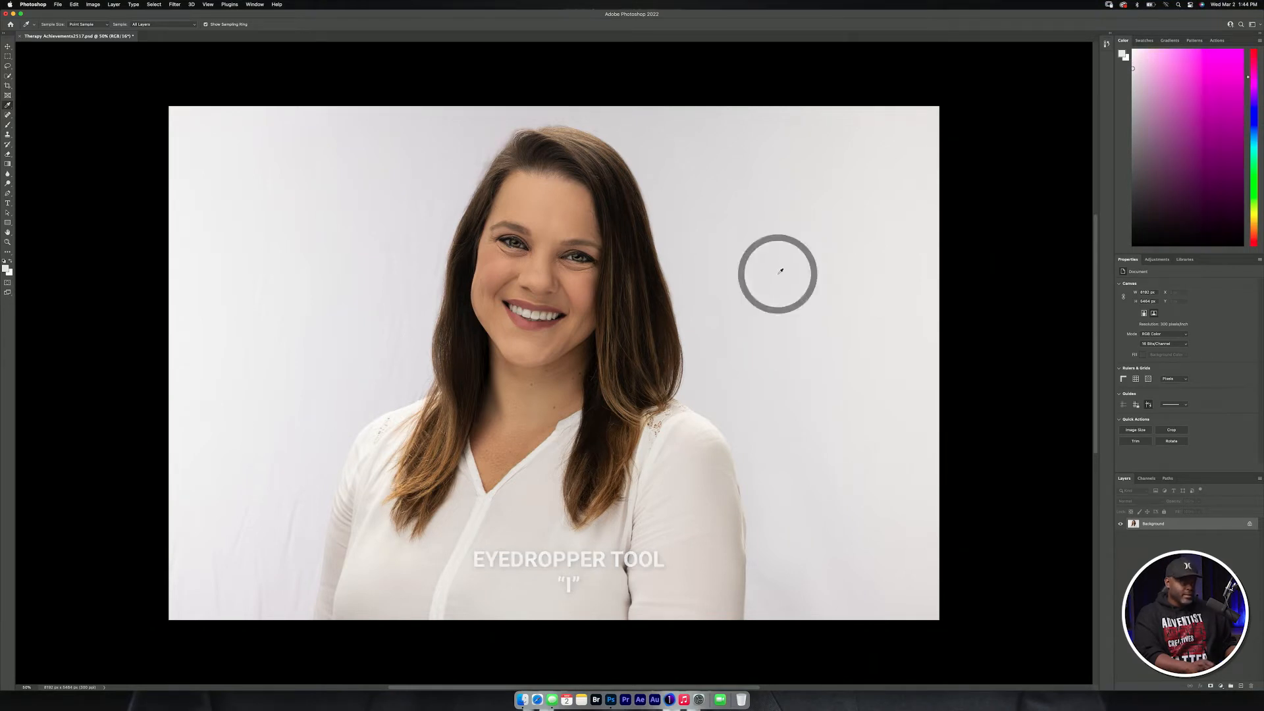
pyautogui.click(320, 302)
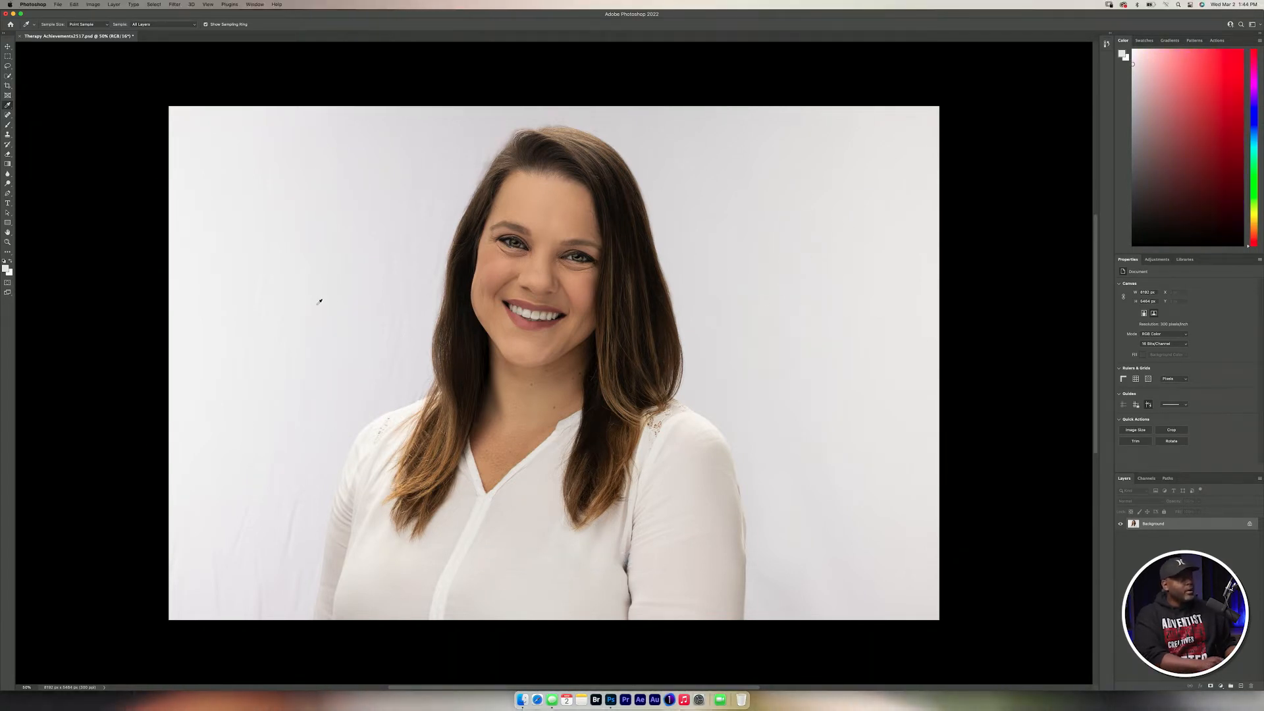
pyautogui.click(320, 302)
pyautogui.click(760, 332)
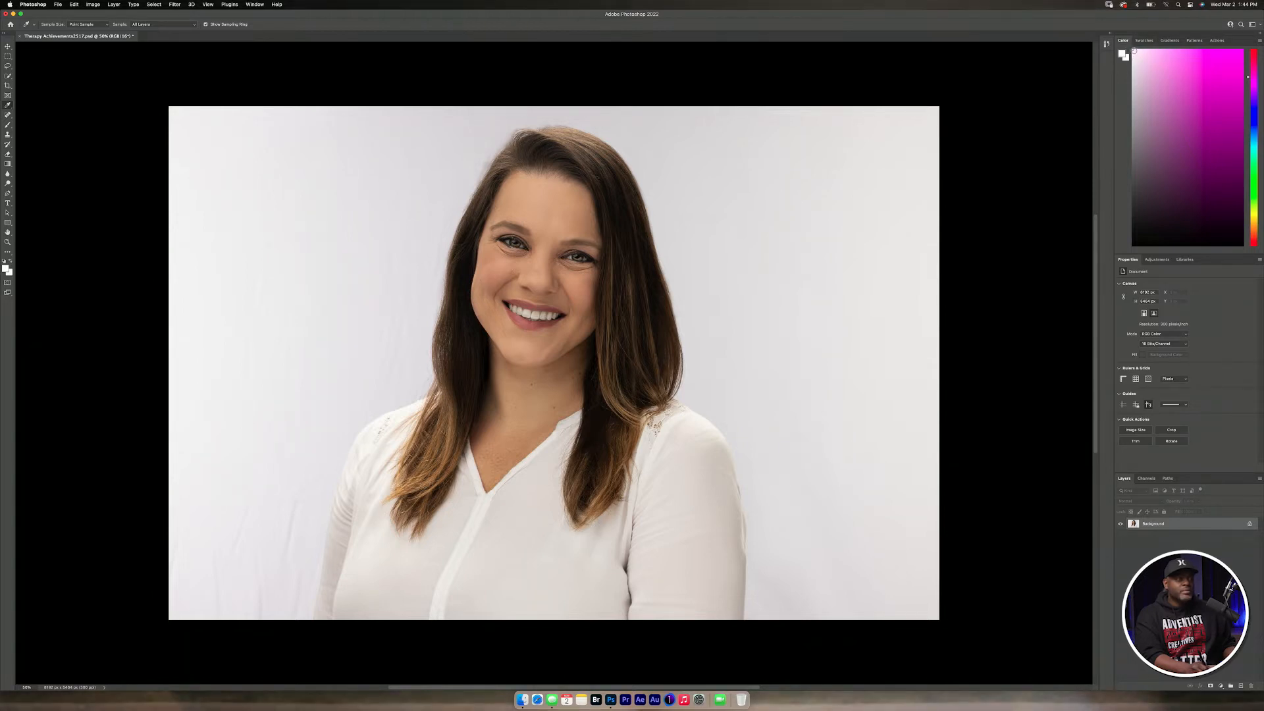
# - Pick black as the foreground colour, and resample the backdrop to the right of the woman for comparison
pyautogui.click(1242, 241)
pyautogui.moveTo(1241, 240); pyautogui.dragTo(1244, 248)
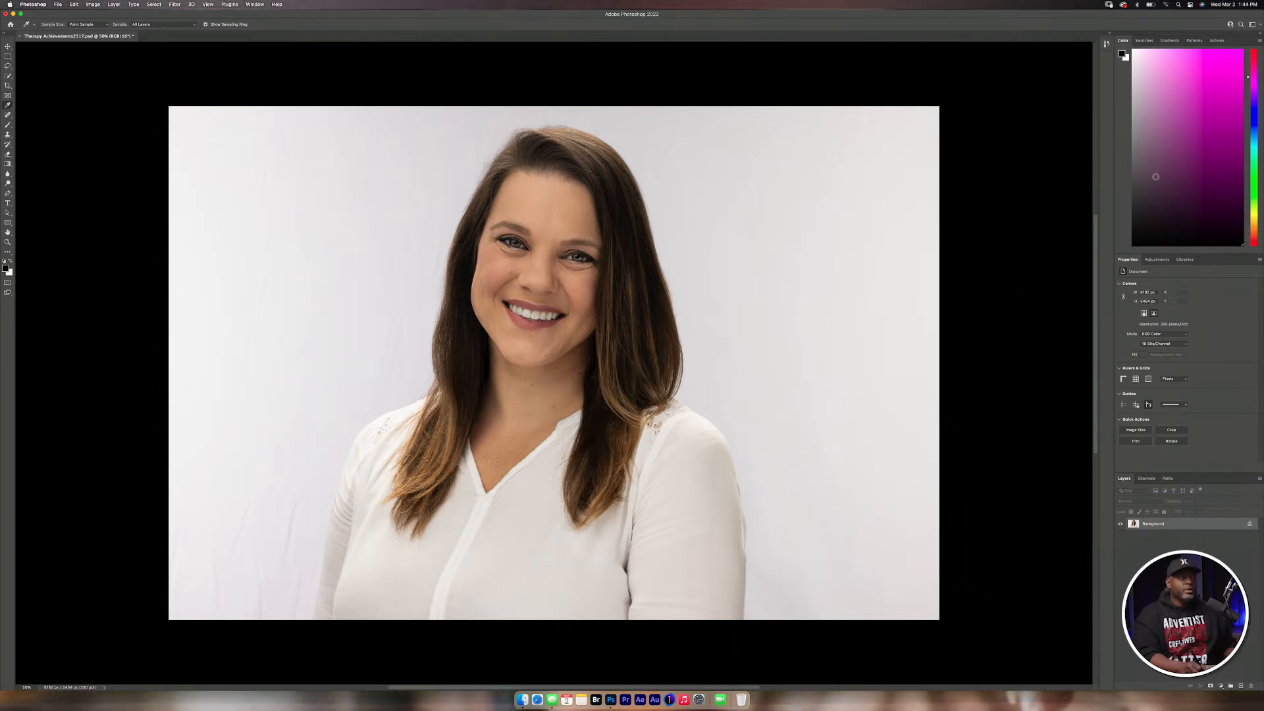
pyautogui.click(799, 288)
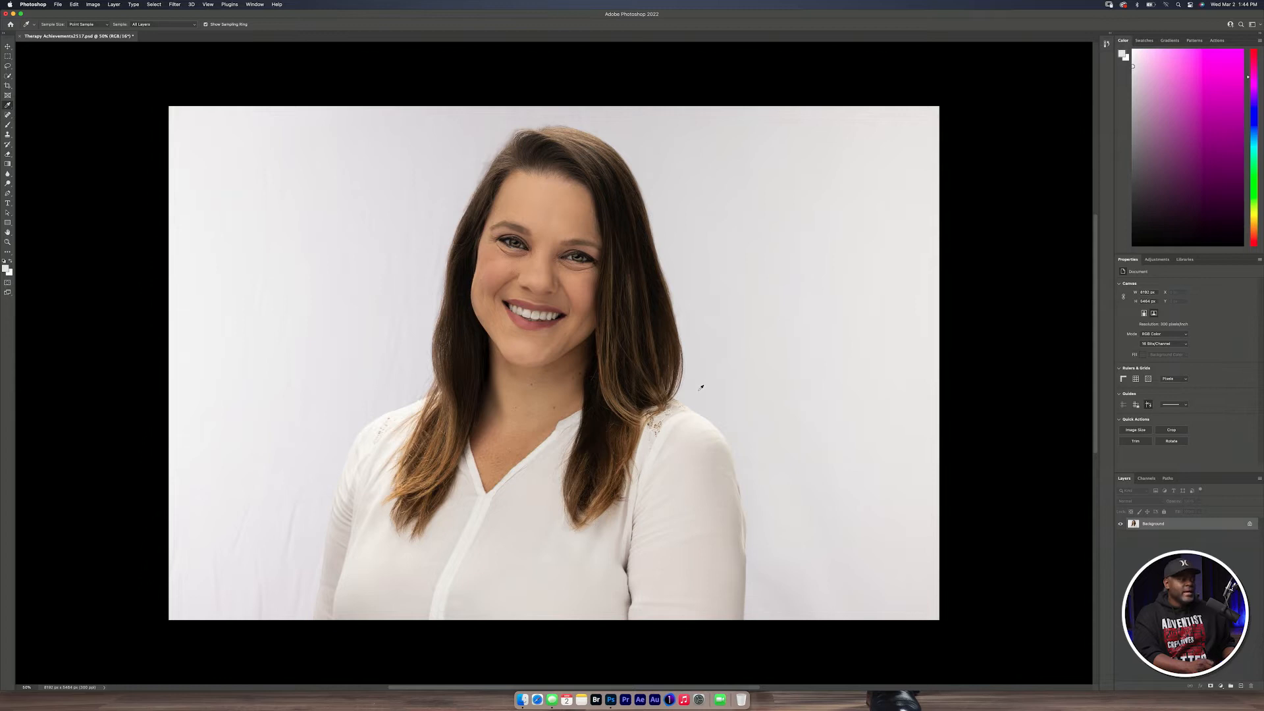
pyautogui.click(855, 250)
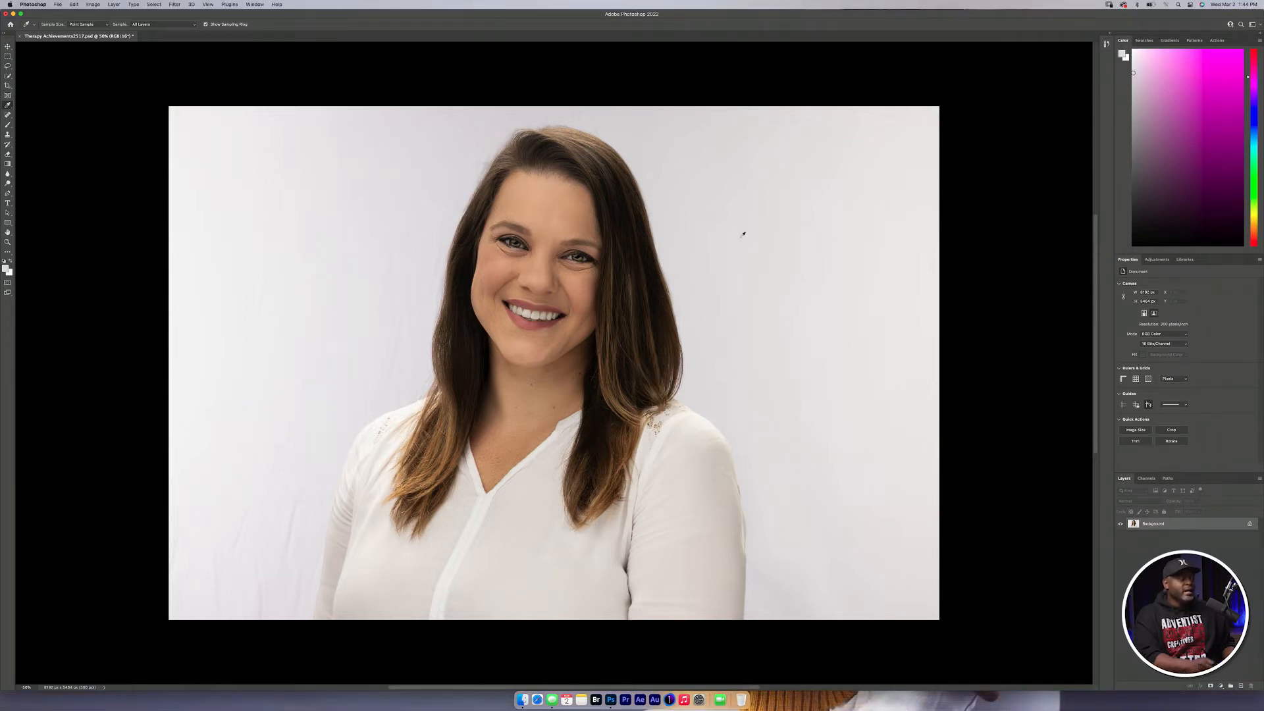
# - Sample colours from the woman's mouth and two areas of her hair, ending on the backdrop beside her
pyautogui.click(528, 322)
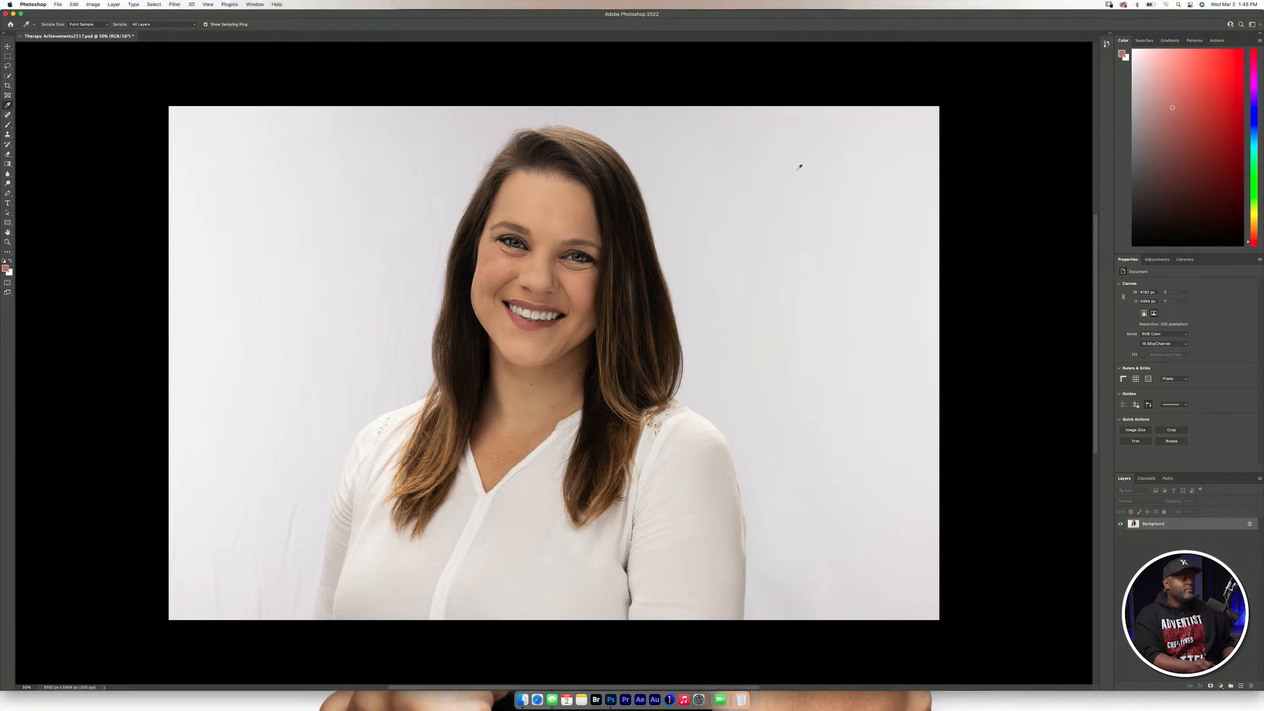
pyautogui.click(629, 227)
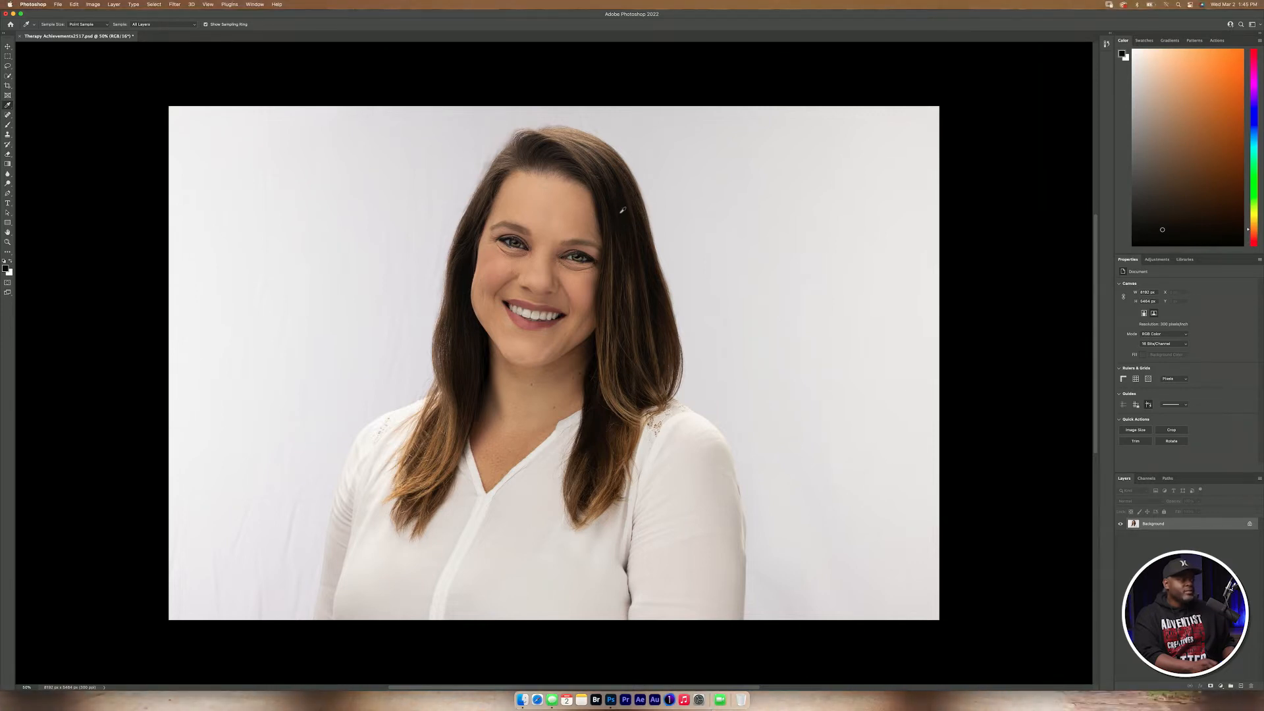
pyautogui.click(582, 139)
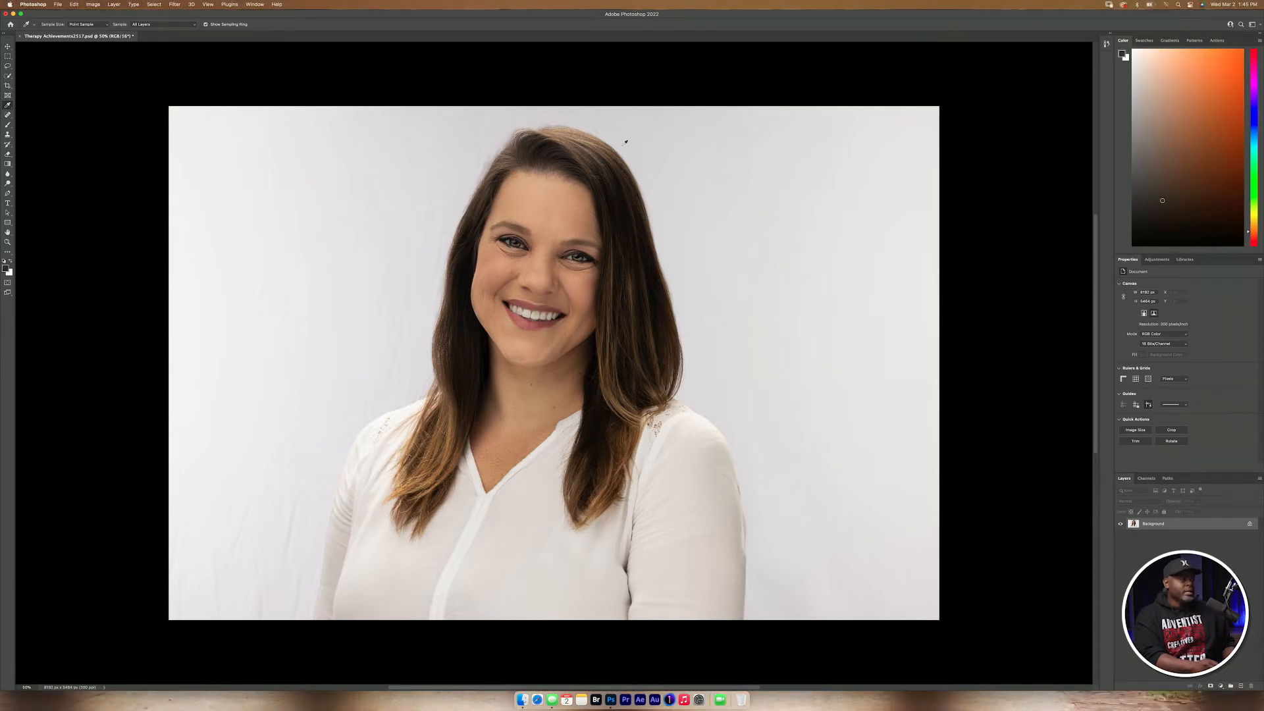
pyautogui.click(743, 260)
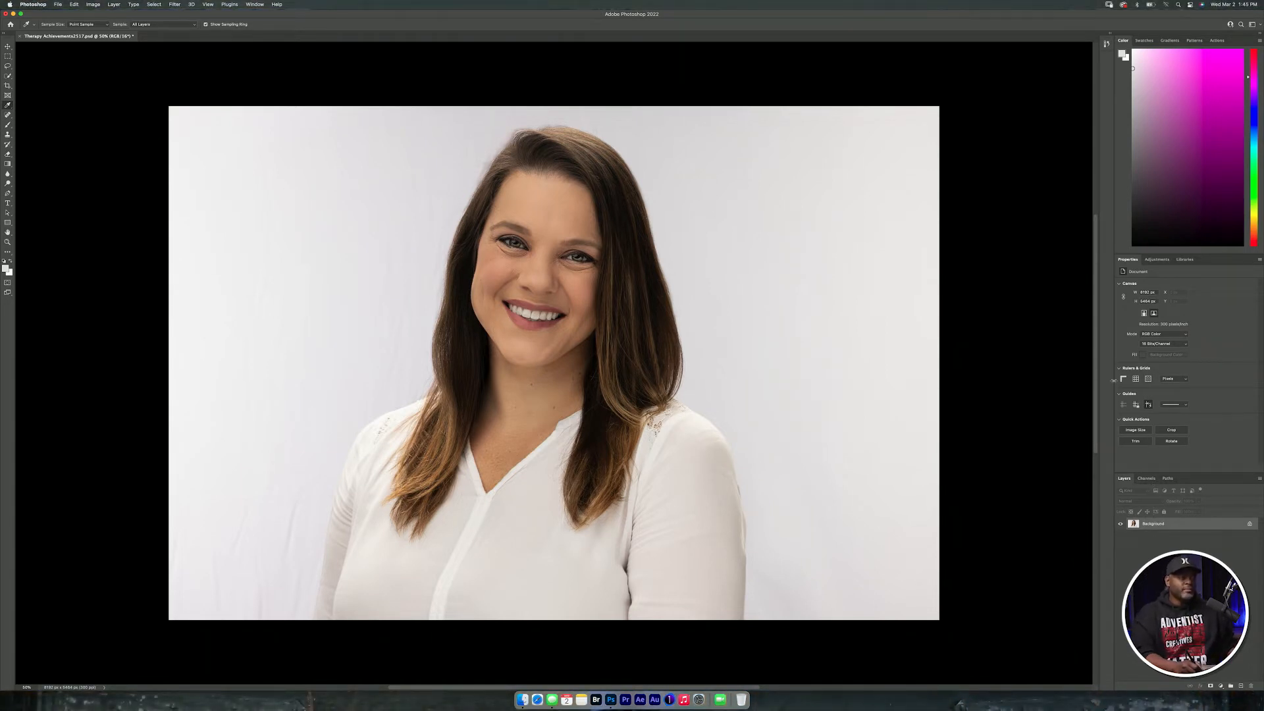
# - Add a Curves adjustment layer above the Background layer
pyautogui.click(1156, 258)
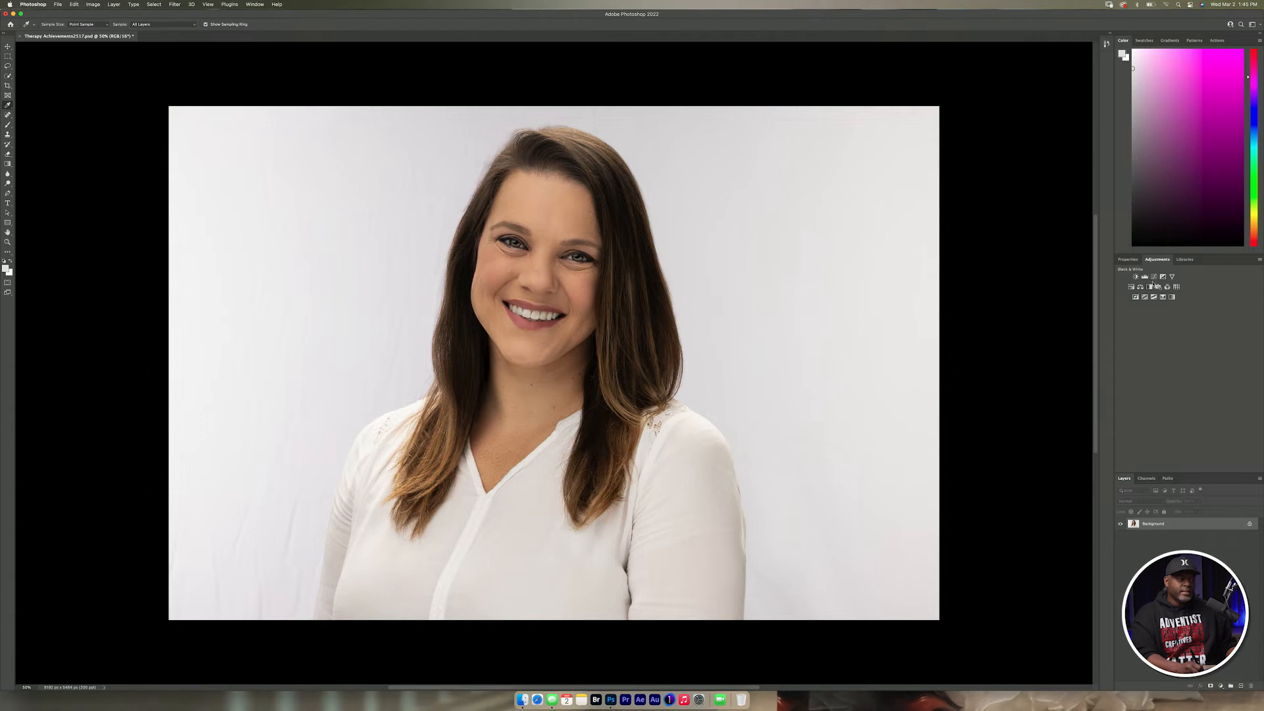
pyautogui.click(1221, 687)
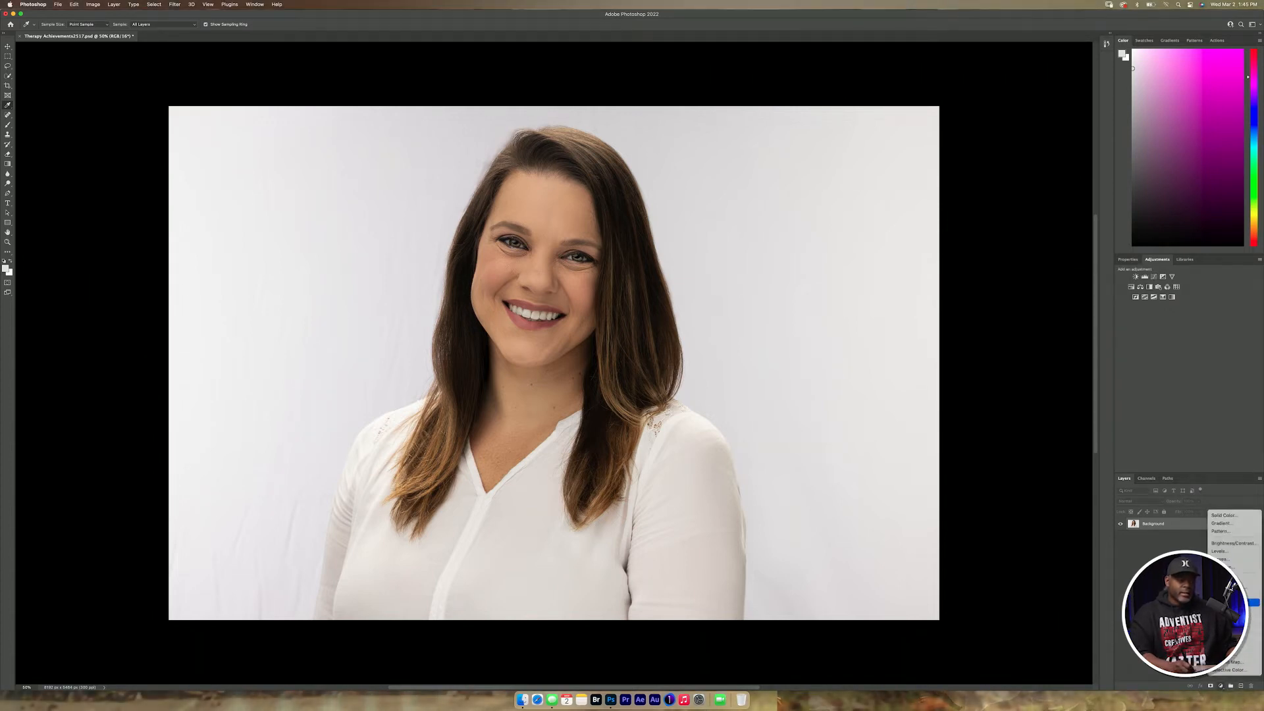
pyautogui.click(1234, 559)
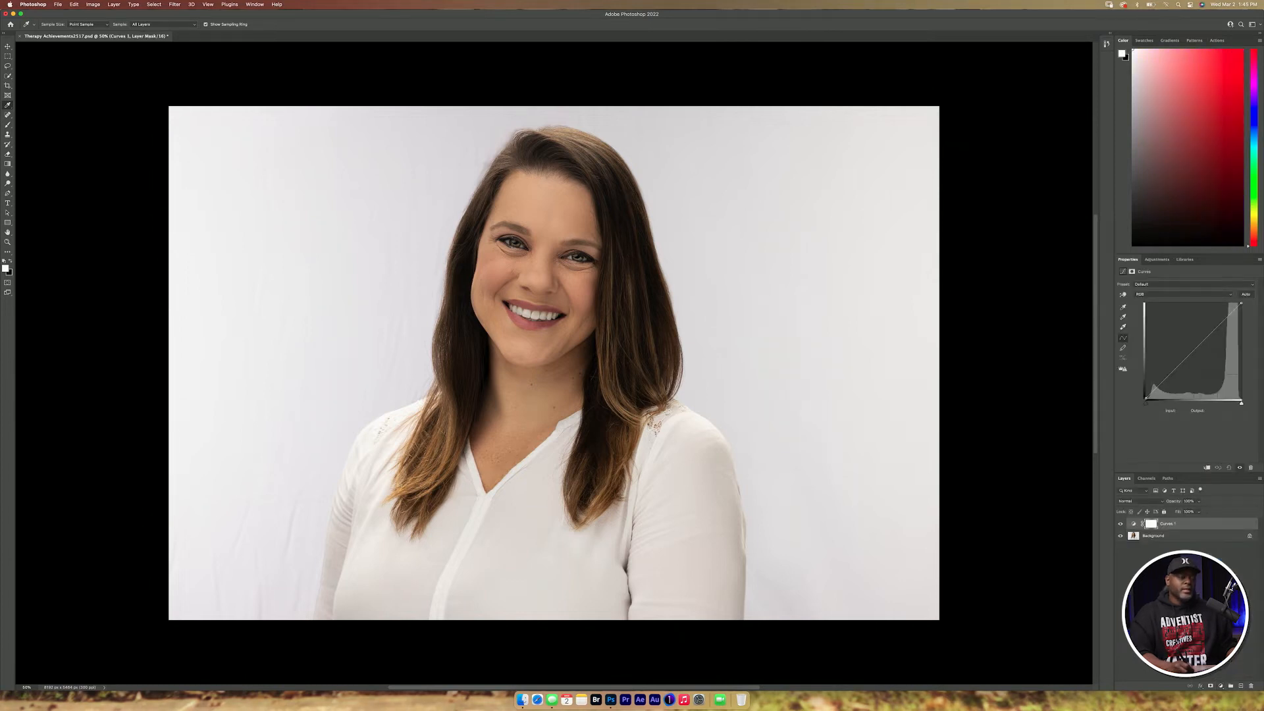
# - Set the Curves white point from the backdrop, testing several spots and ending on the shaded area left of the woman's hair
pyautogui.click(1123, 327)
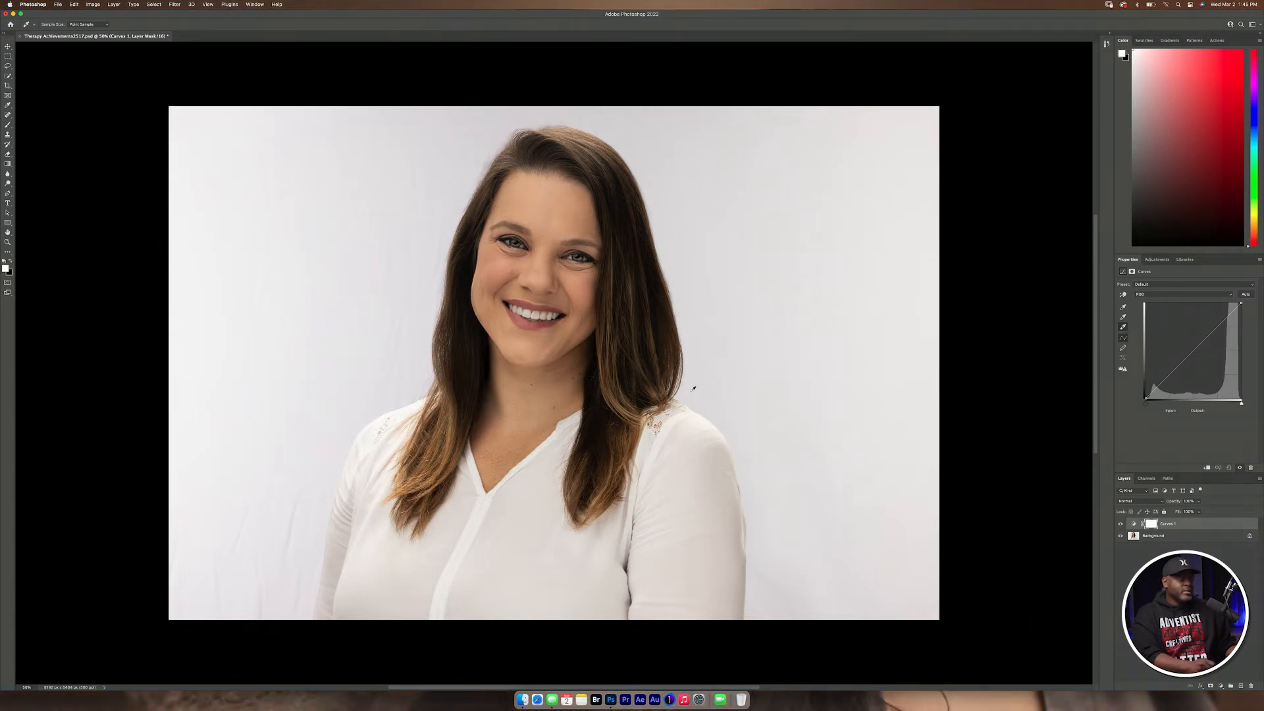
pyautogui.click(702, 385)
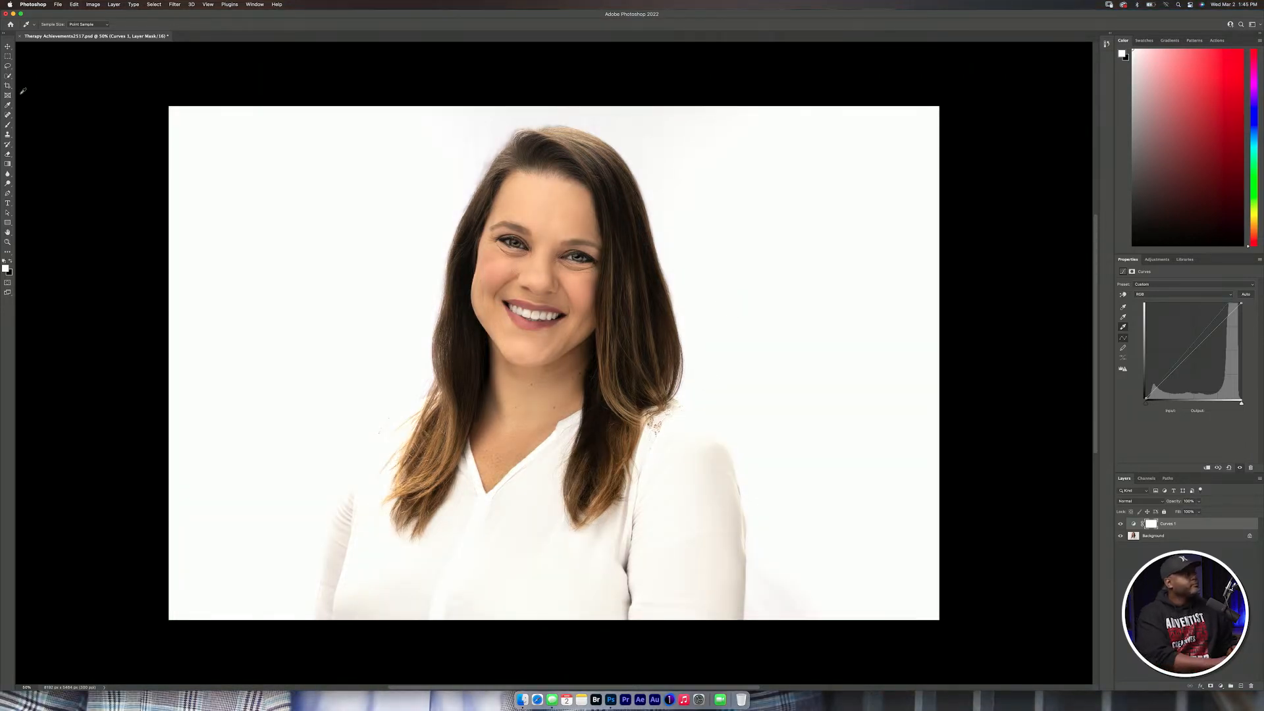
pyautogui.click(854, 185)
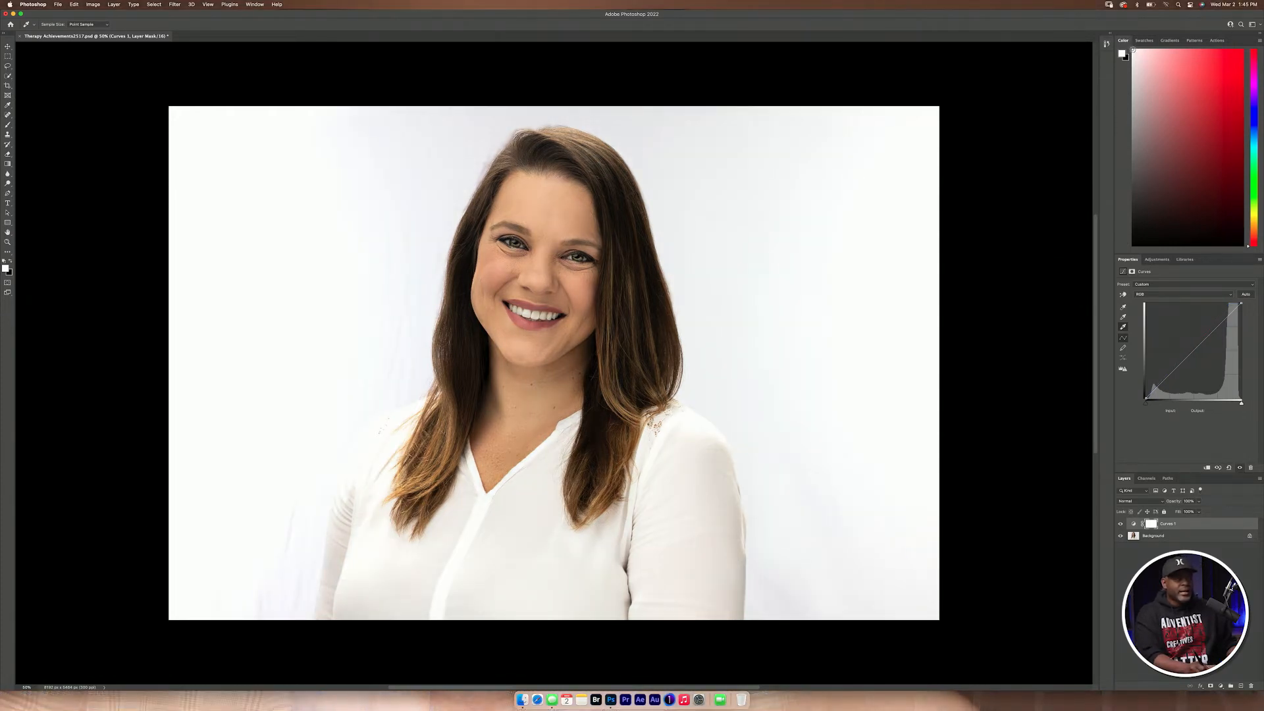
pyautogui.click(269, 301)
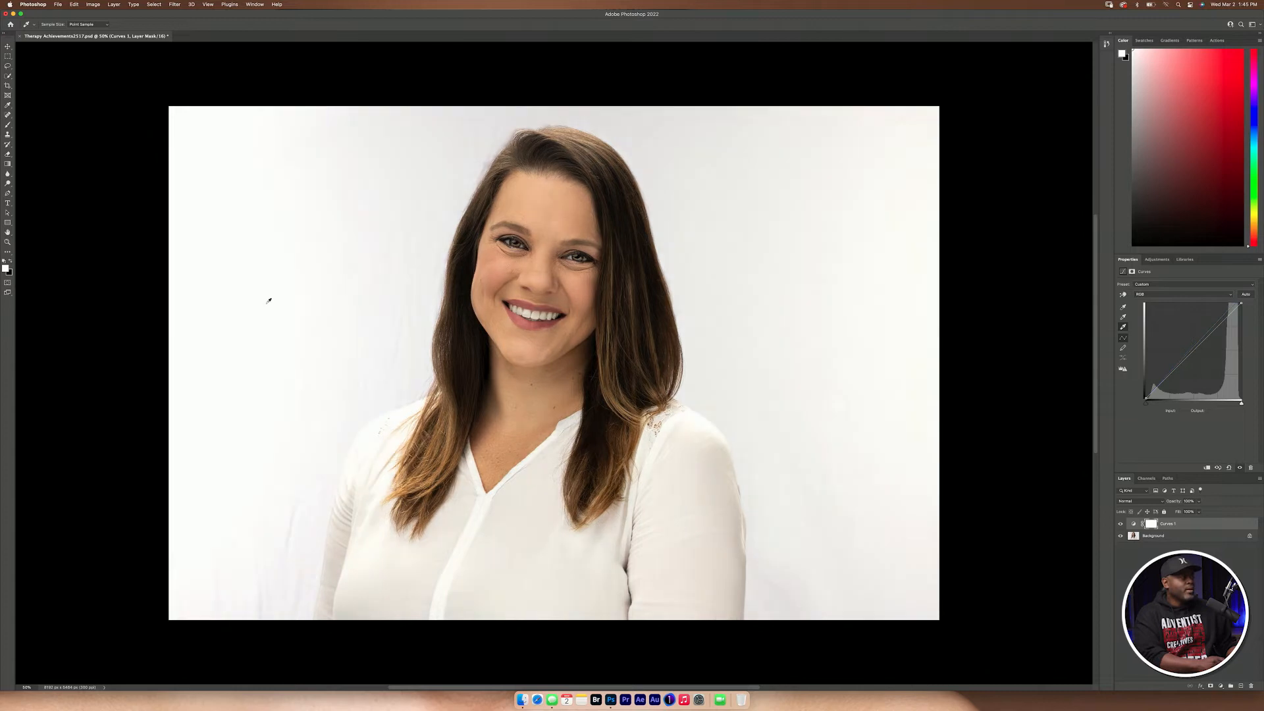
pyautogui.click(394, 314)
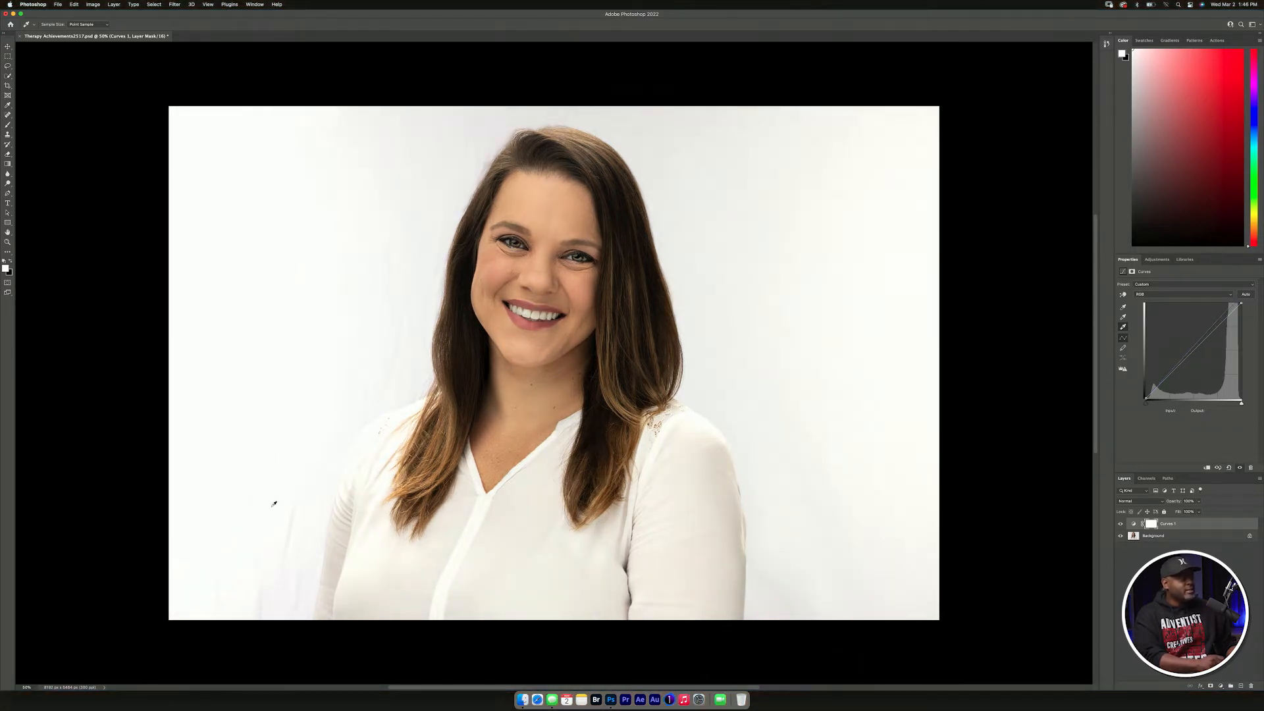
pyautogui.click(420, 350)
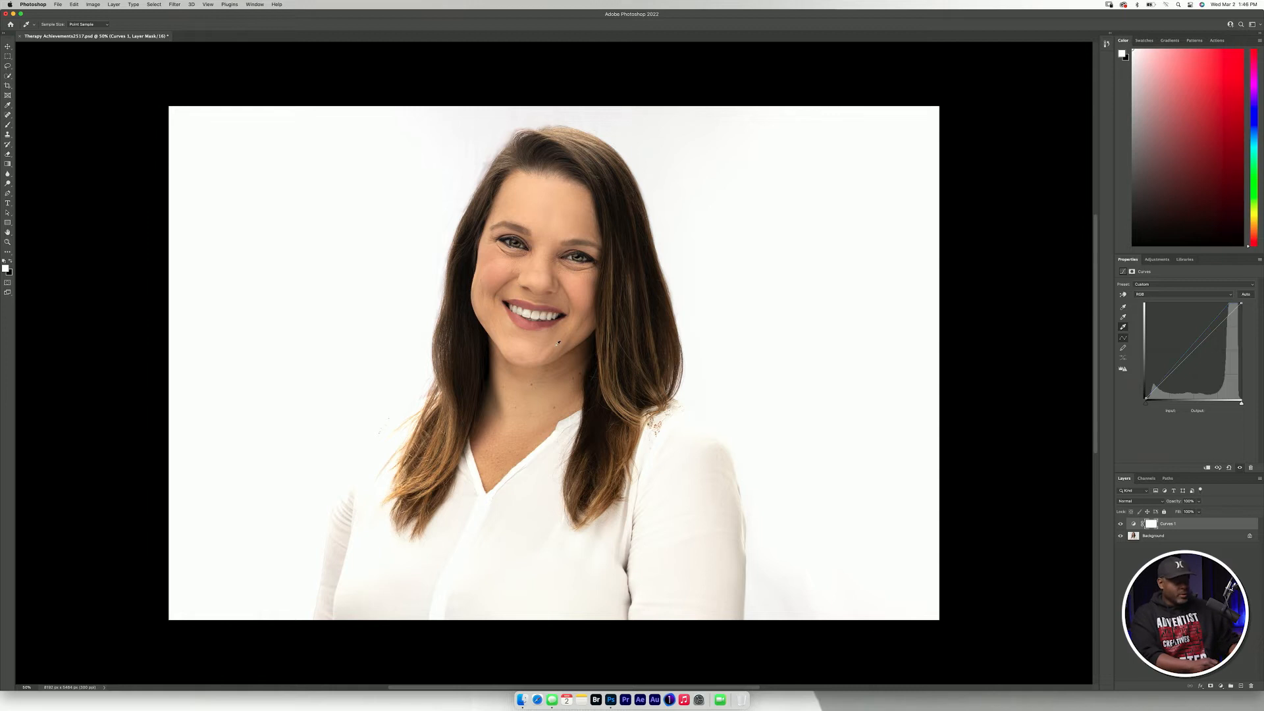
# - Paint black with a large brush on the Curves layer mask over the woman's face, hair and blouse
pyautogui.press('b')
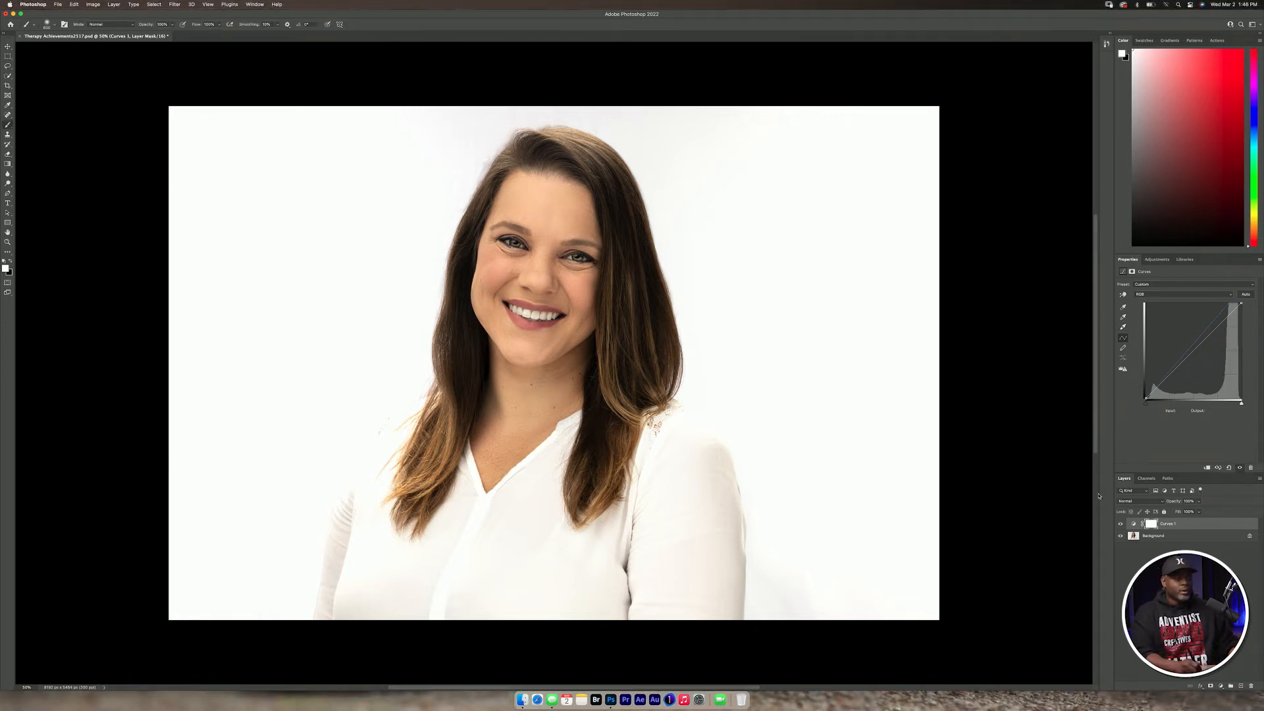
pyautogui.click(1152, 524)
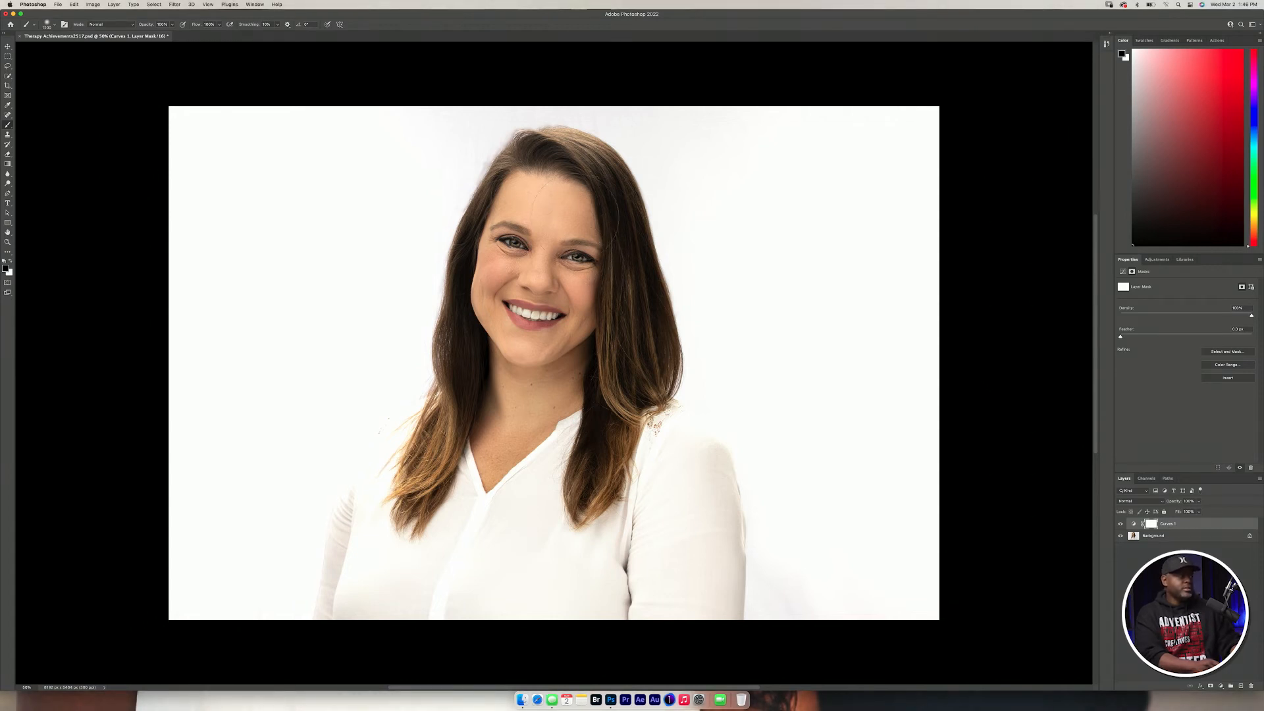
pyautogui.moveTo(563, 185)
pyautogui.mouseDown()
pyautogui.moveTo(533, 197)
pyautogui.moveTo(508, 264)
pyautogui.moveTo(549, 264)
pyautogui.moveTo(576, 237)
pyautogui.mouseUp()
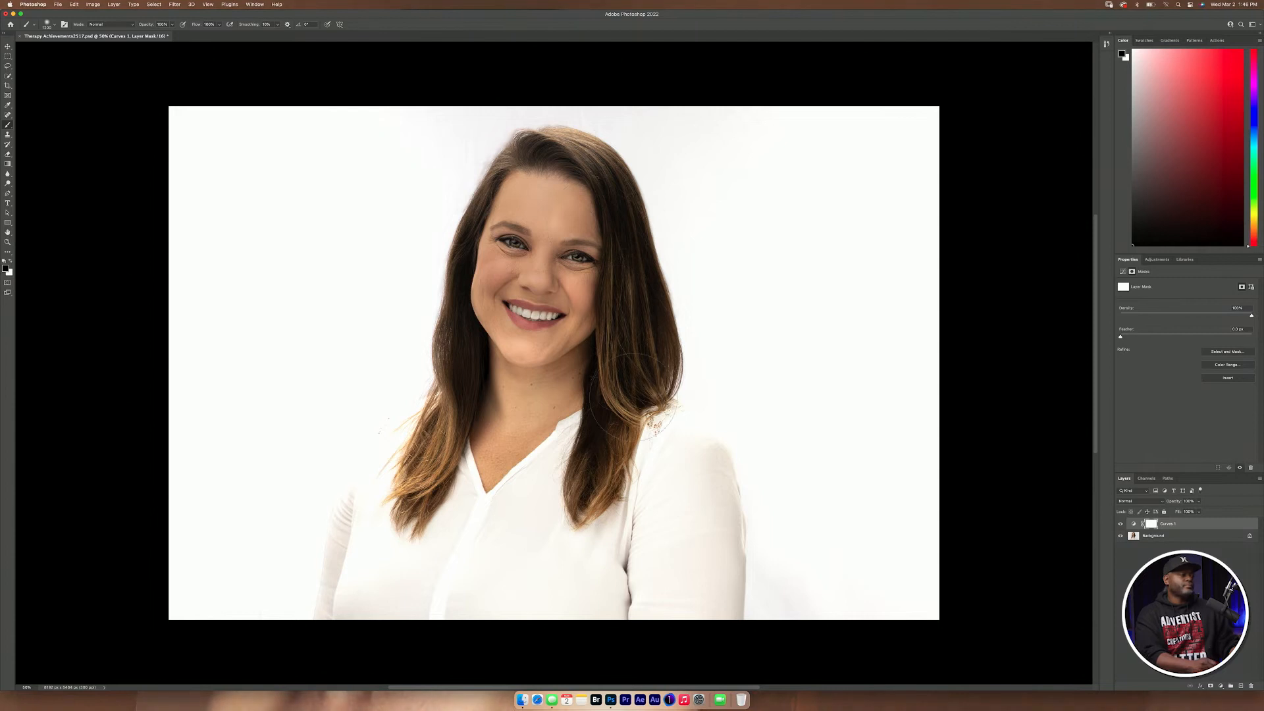
pyautogui.moveTo(663, 464)
pyautogui.mouseDown()
pyautogui.moveTo(699, 565)
pyautogui.moveTo(644, 599)
pyautogui.moveTo(607, 526)
pyautogui.moveTo(579, 534)
pyautogui.moveTo(571, 462)
pyautogui.moveTo(543, 434)
pyautogui.moveTo(540, 454)
pyautogui.moveTo(529, 355)
pyautogui.mouseUp()
pyautogui.moveTo(483, 426)
pyautogui.mouseDown()
pyautogui.moveTo(395, 537)
pyautogui.moveTo(339, 580)
pyautogui.moveTo(339, 612)
pyautogui.moveTo(418, 510)
pyautogui.moveTo(414, 421)
pyautogui.mouseUp()
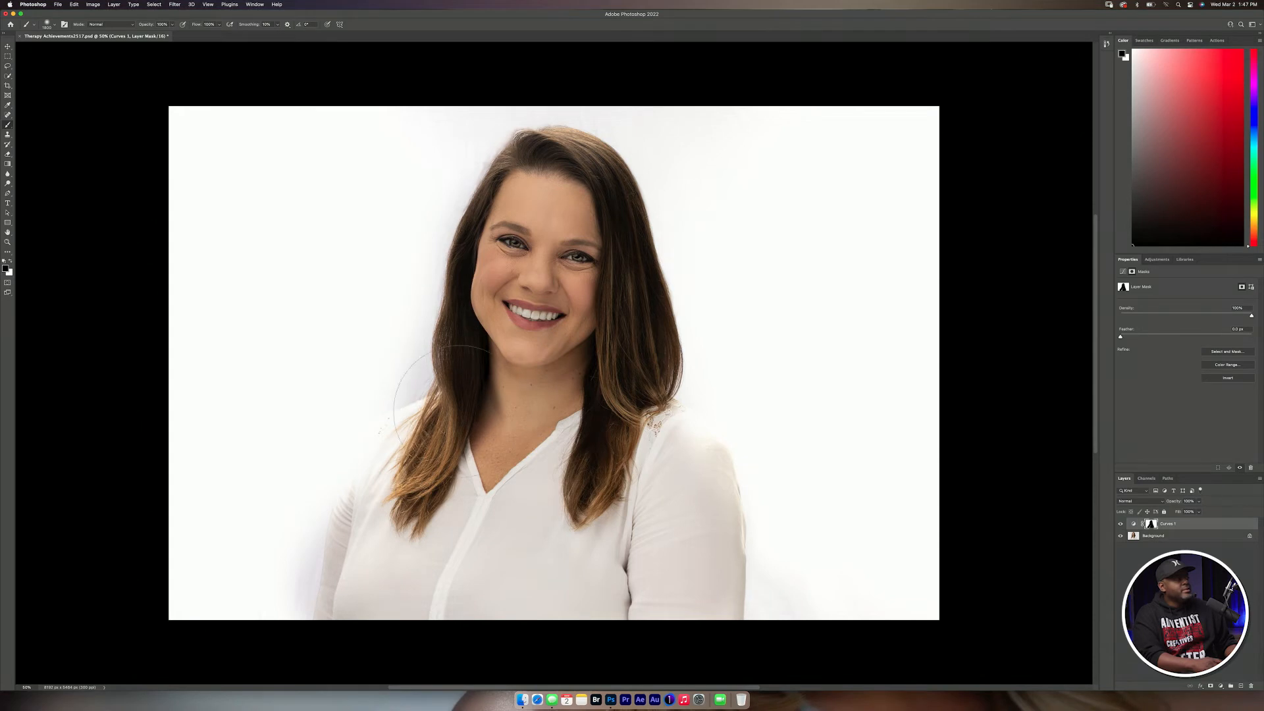
# - Refine the Curves mask at the right shoulder with a smaller brush, painting black on the blouse and white on the adjacent backdrop
pyautogui.moveTo(552, 366); pyautogui.dragTo(910, 543)
pyautogui.press('space')
pyautogui.moveTo(862, 504); pyautogui.dragTo(573, 310)
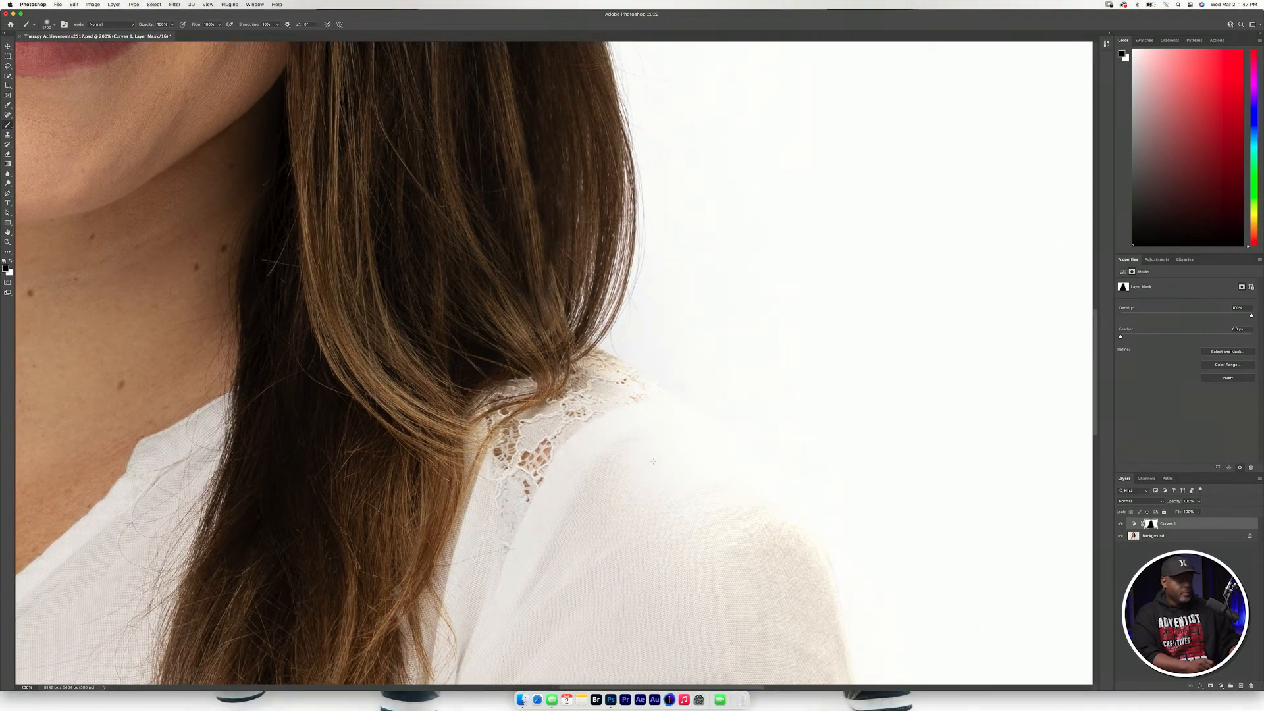
pyautogui.press('[')
pyautogui.press('[')
pyautogui.press('[')
pyautogui.press('[')
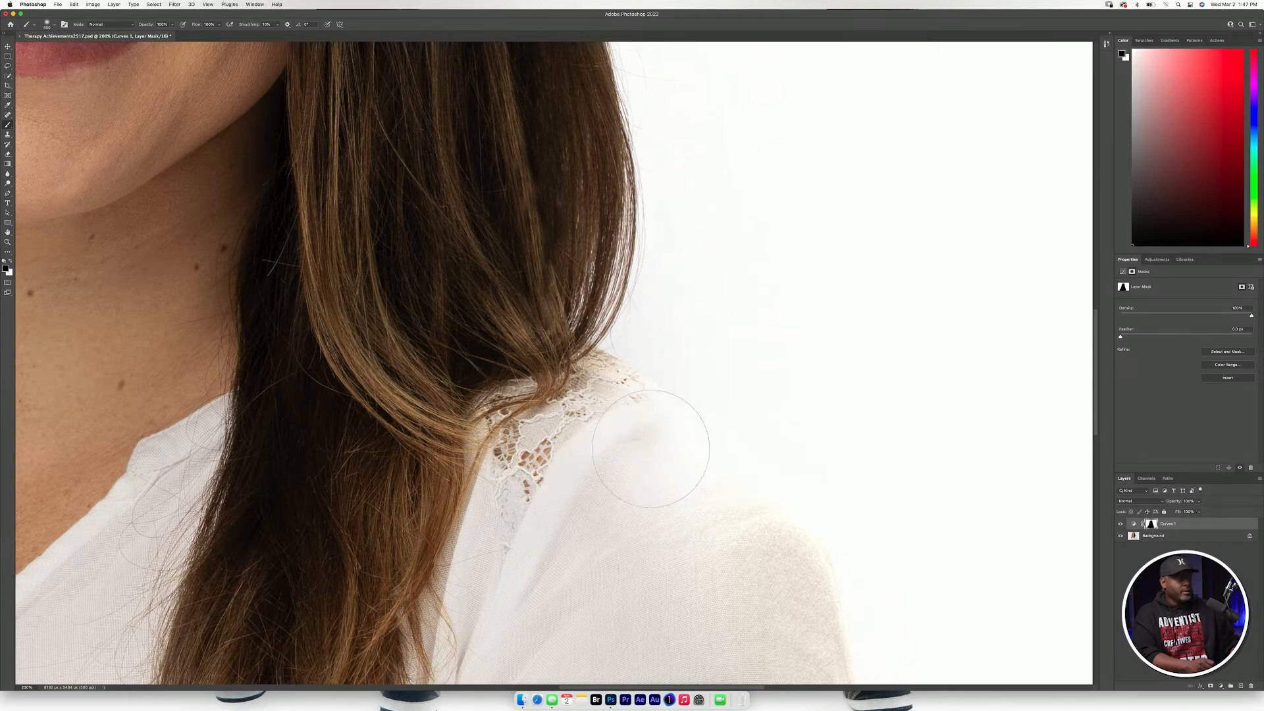
pyautogui.moveTo(654, 454)
pyautogui.mouseDown()
pyautogui.moveTo(651, 431)
pyautogui.moveTo(685, 408)
pyautogui.moveTo(651, 378)
pyautogui.moveTo(756, 454)
pyautogui.moveTo(810, 519)
pyautogui.moveTo(797, 625)
pyautogui.moveTo(535, 532)
pyautogui.mouseUp()
pyautogui.press('x')
pyautogui.moveTo(665, 298)
pyautogui.mouseDown()
pyautogui.moveTo(815, 442)
pyautogui.moveTo(674, 327)
pyautogui.moveTo(647, 324)
pyautogui.moveTo(782, 377)
pyautogui.moveTo(846, 476)
pyautogui.moveTo(730, 386)
pyautogui.moveTo(634, 335)
pyautogui.moveTo(823, 476)
pyautogui.moveTo(639, 469)
pyautogui.mouseUp()
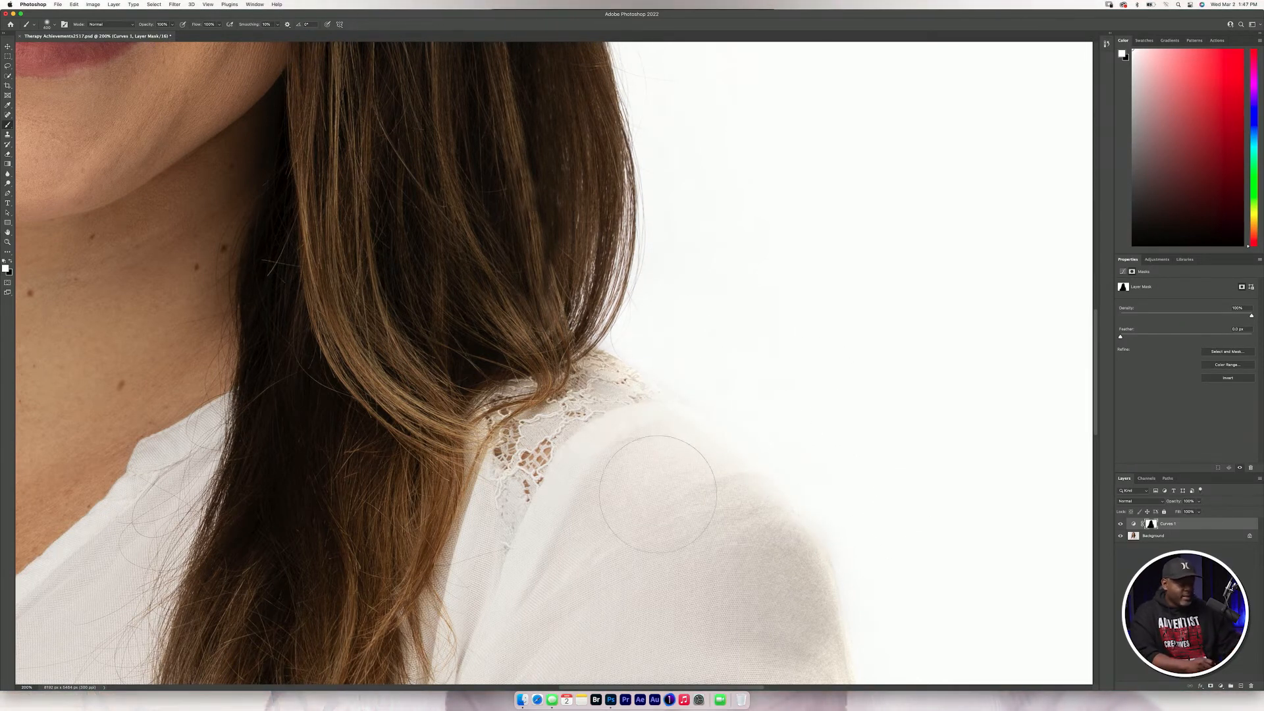
# - Reduce the brush size further and paint black on the mask along the right shoulder's outer edge
pyautogui.press('super+equal')
pyautogui.press('[')
pyautogui.press('[')
pyautogui.press('[')
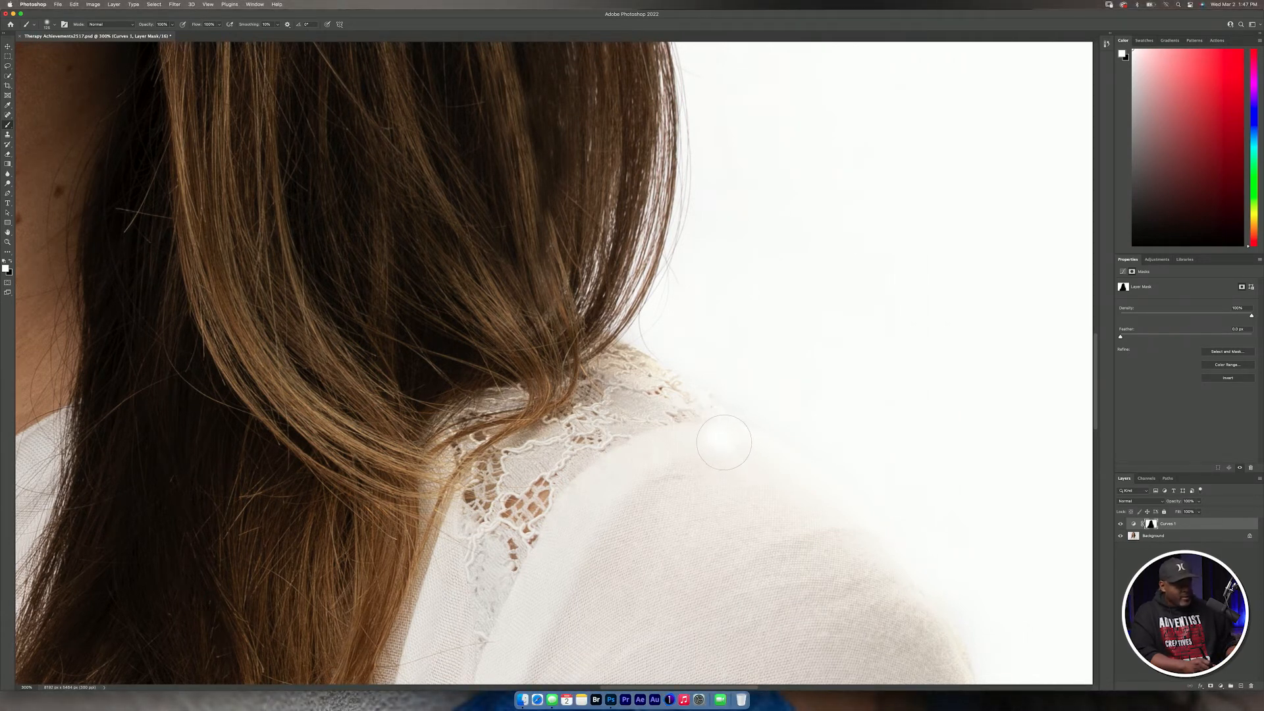
pyautogui.press('x')
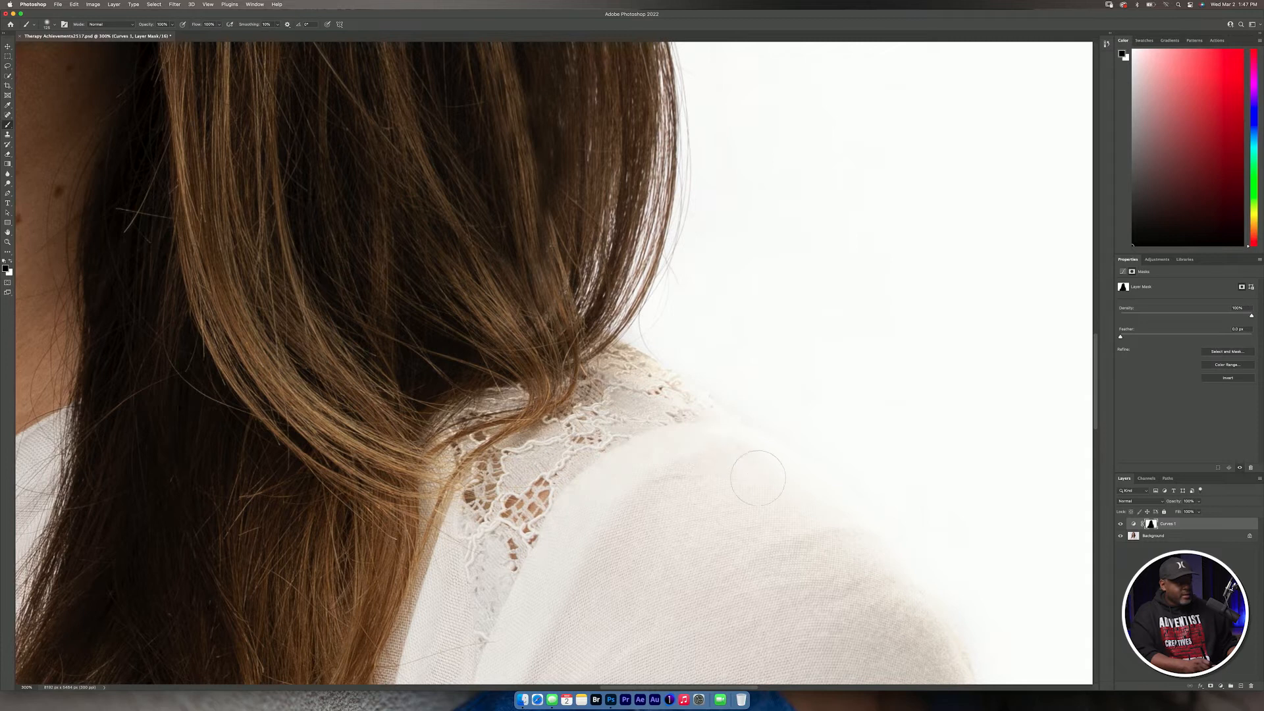
pyautogui.moveTo(682, 390); pyautogui.dragTo(751, 448)
pyautogui.moveTo(844, 529)
pyautogui.mouseDown()
pyautogui.moveTo(932, 613)
pyautogui.moveTo(951, 661)
pyautogui.mouseUp()
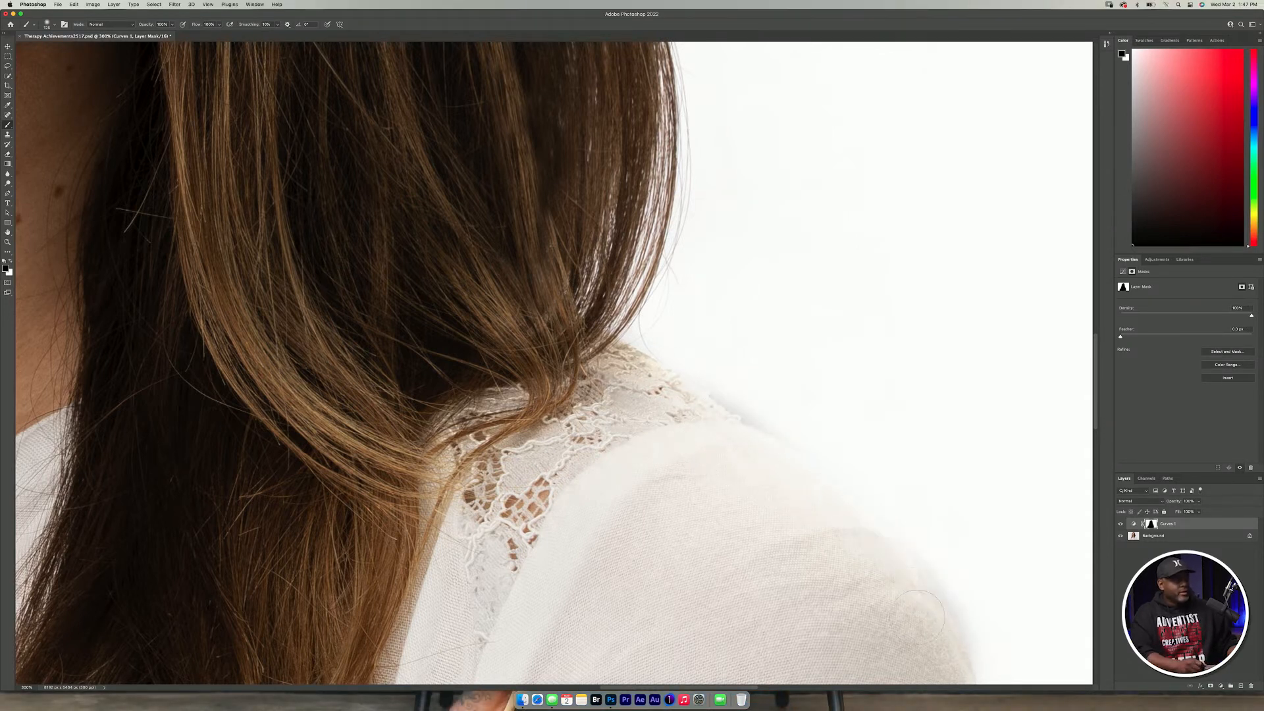
# - Remove the painted layer mask from the Curves adjustment layer
pyautogui.press('super+minus')
pyautogui.press('super+minus')
pyautogui.press('super+minus')
pyautogui.press('super+minus')
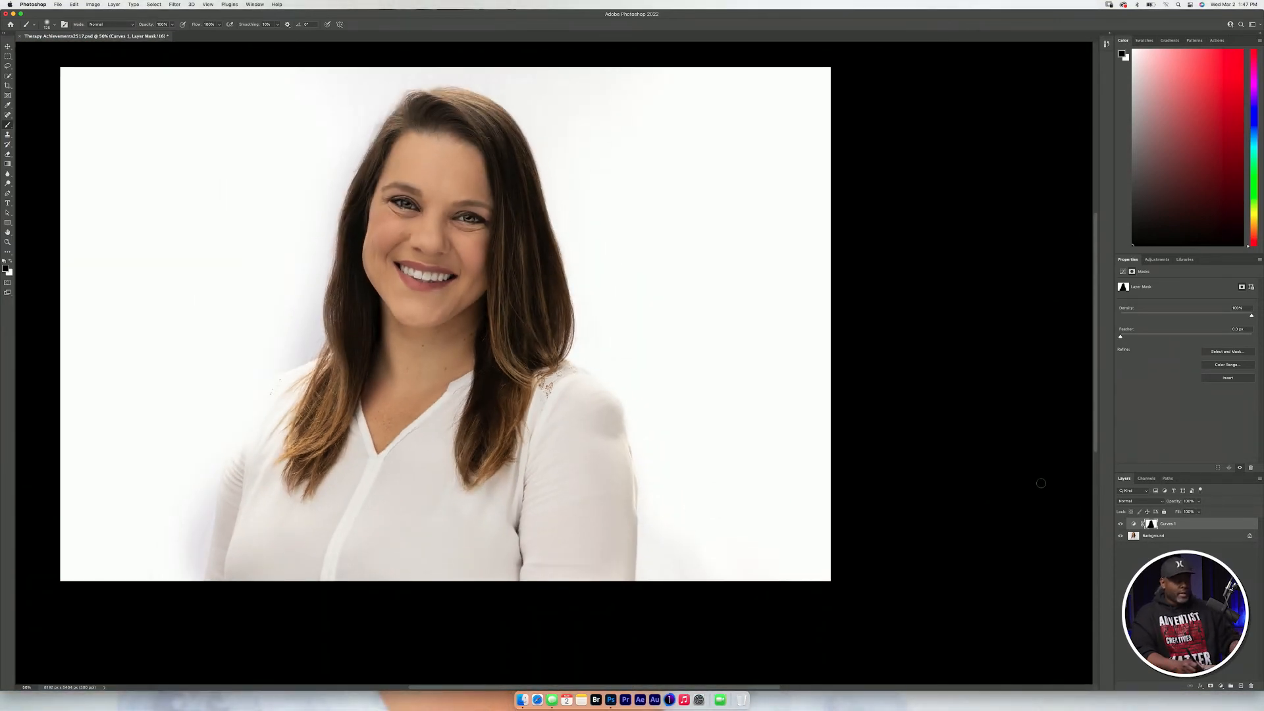
pyautogui.press('super+plus')
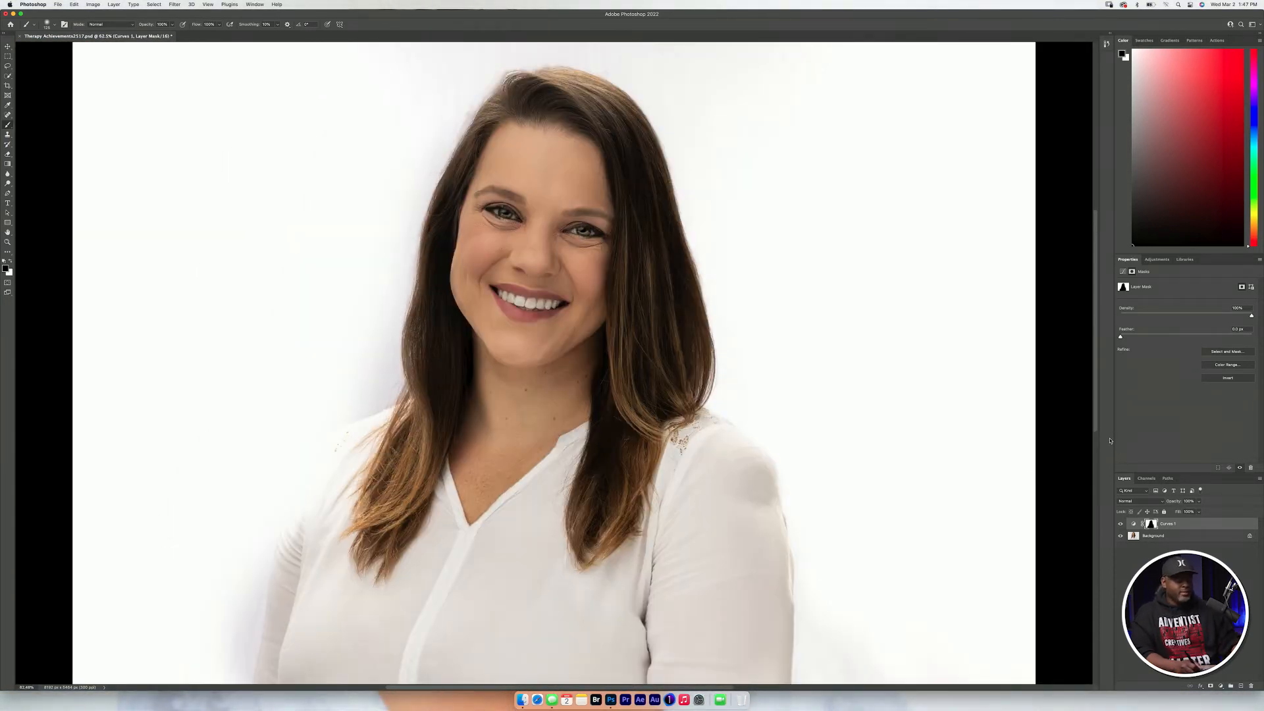
pyautogui.press('super+minus')
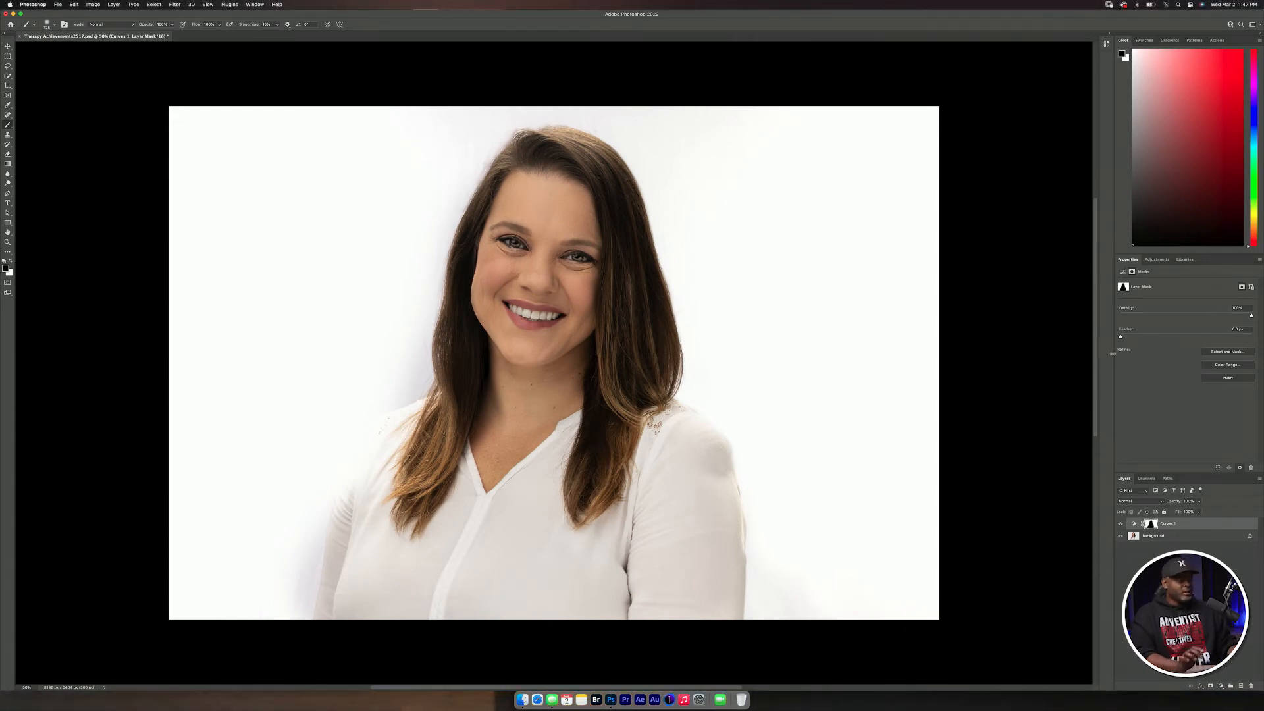
pyautogui.click(1194, 523)
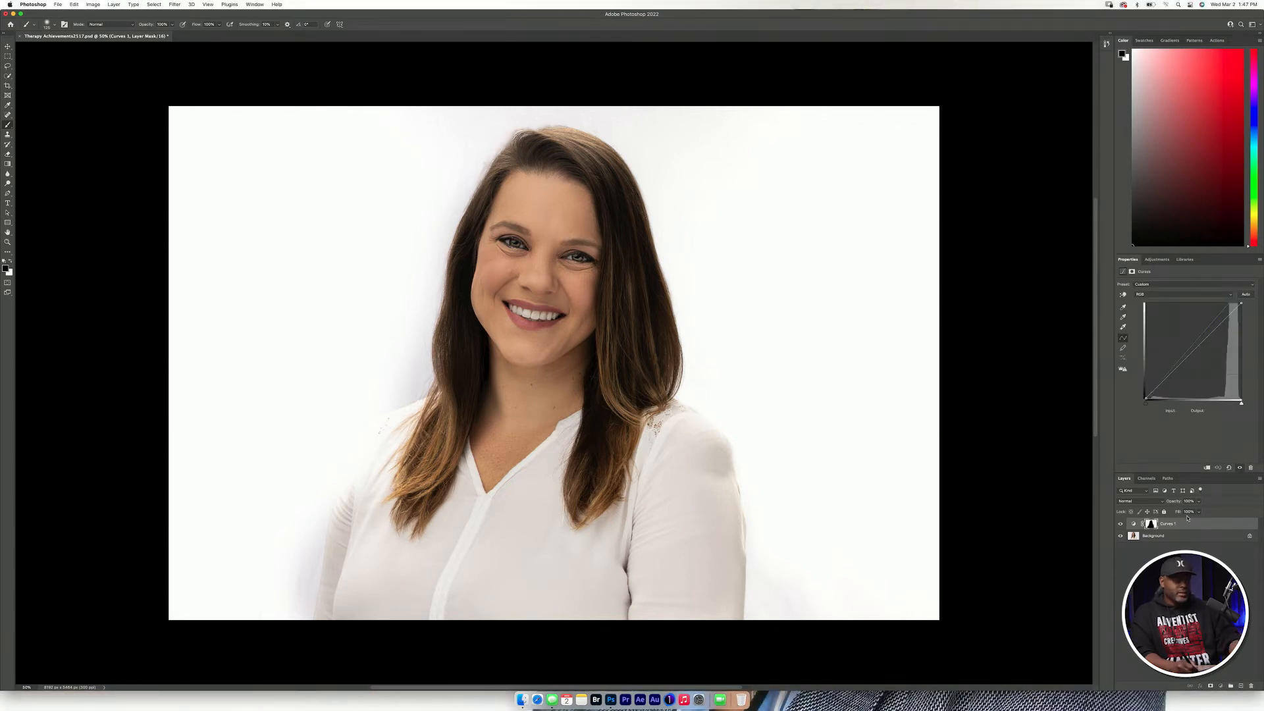
pyautogui.press('super+z')
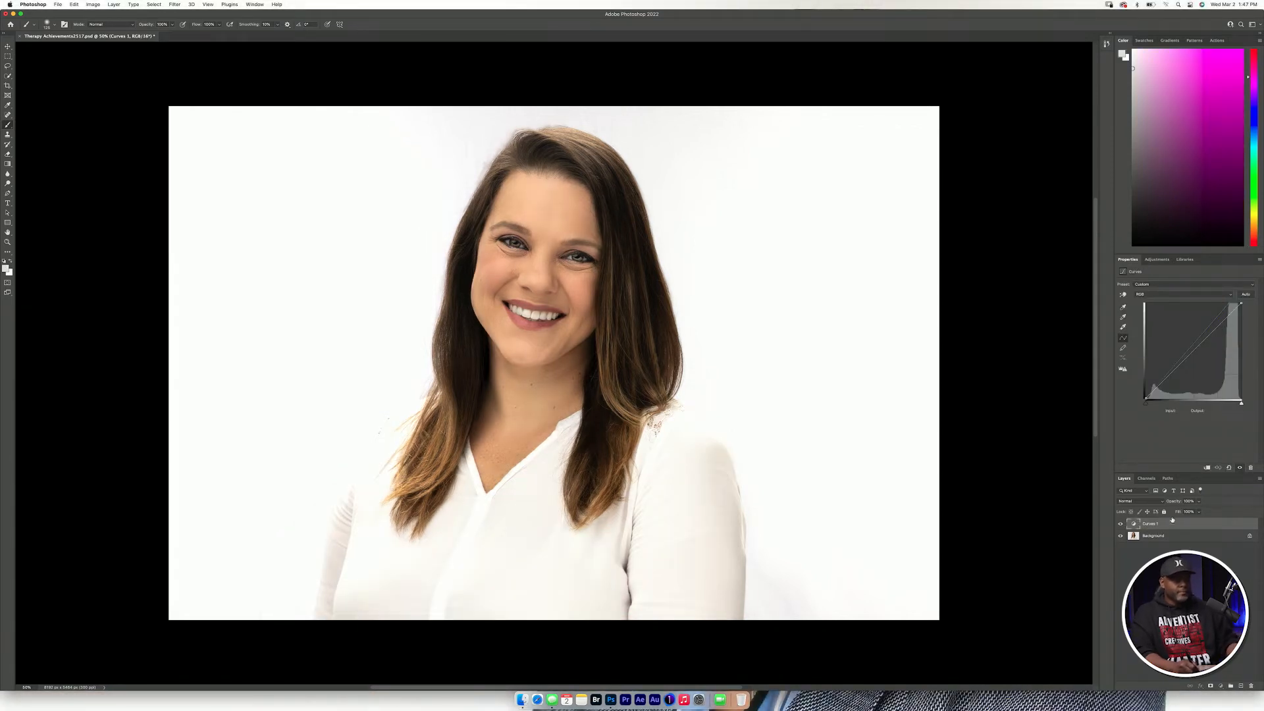
# - Undo the Curves adjustment layer and select the woman with Quick Selection strokes over her face, hair and blouse
pyautogui.press('super+z')
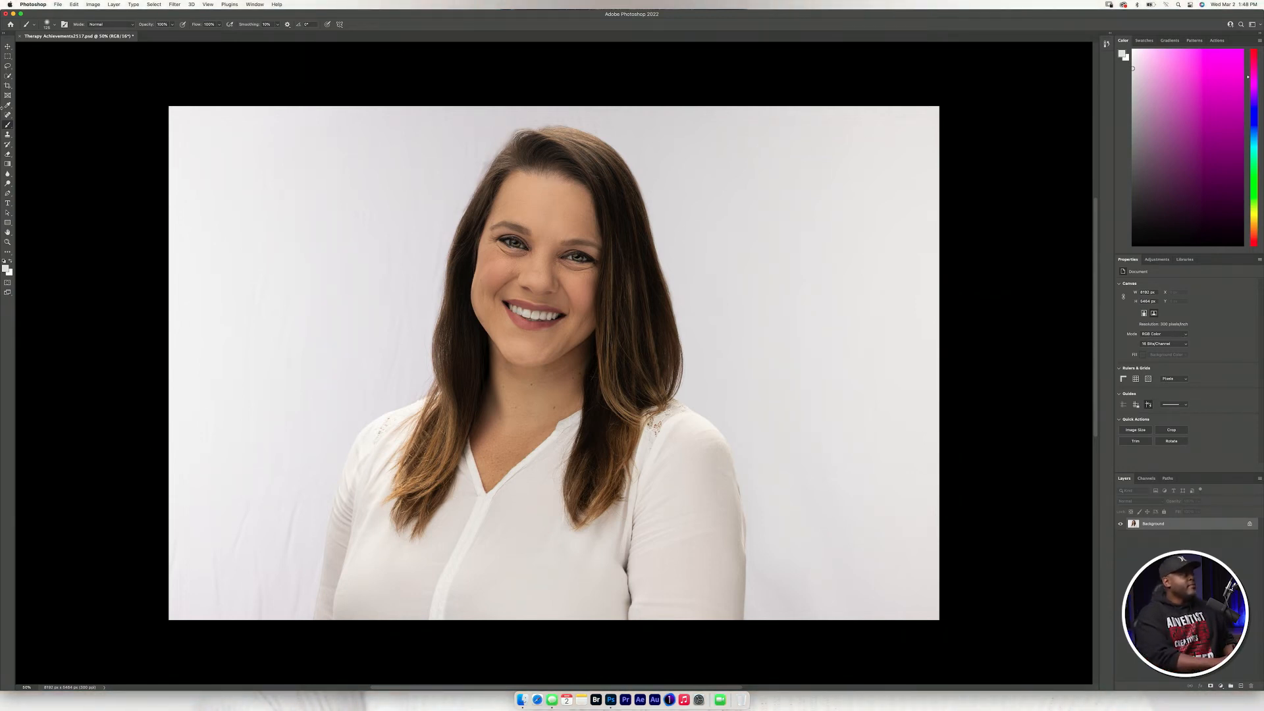
pyautogui.click(9, 75)
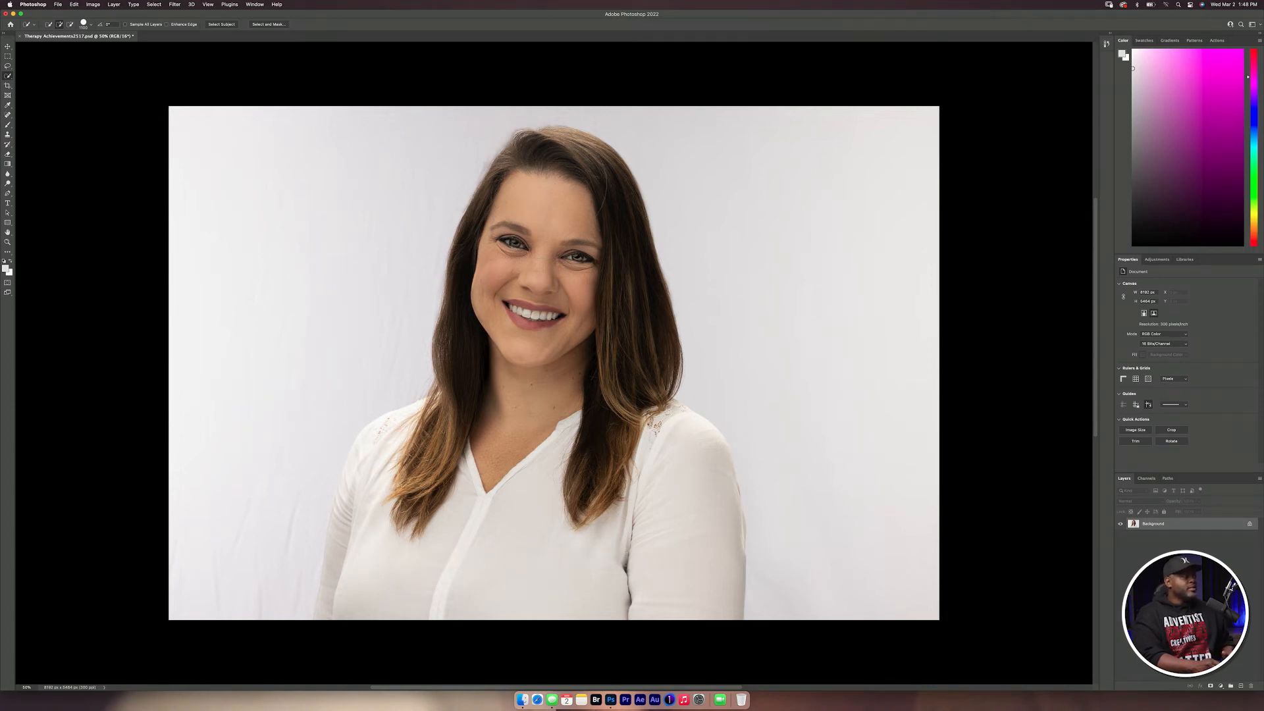
pyautogui.moveTo(539, 251)
pyautogui.mouseDown()
pyautogui.moveTo(500, 395)
pyautogui.moveTo(370, 573)
pyautogui.mouseUp()
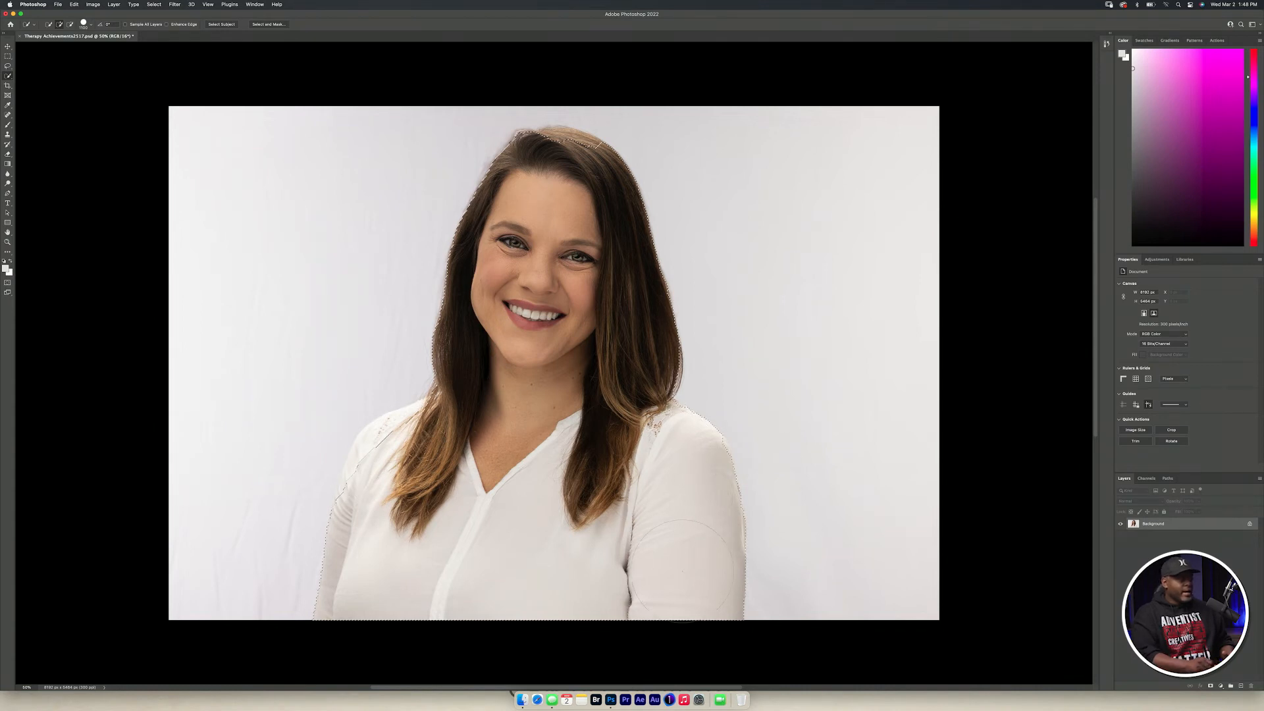
pyautogui.moveTo(372, 463); pyautogui.dragTo(395, 425)
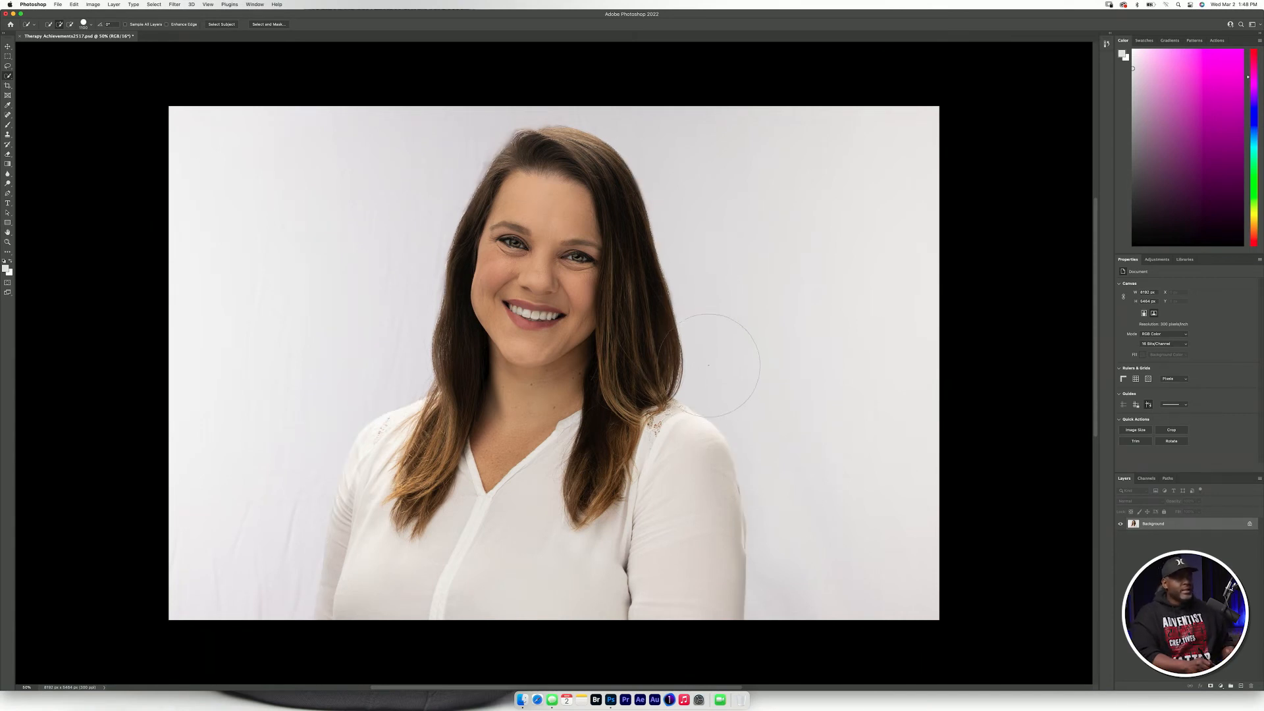
# - Copy the woman to a new layer using an automatic subject selection, and check the cutout with the Background layer temporarily hidden
pyautogui.click(228, 24)
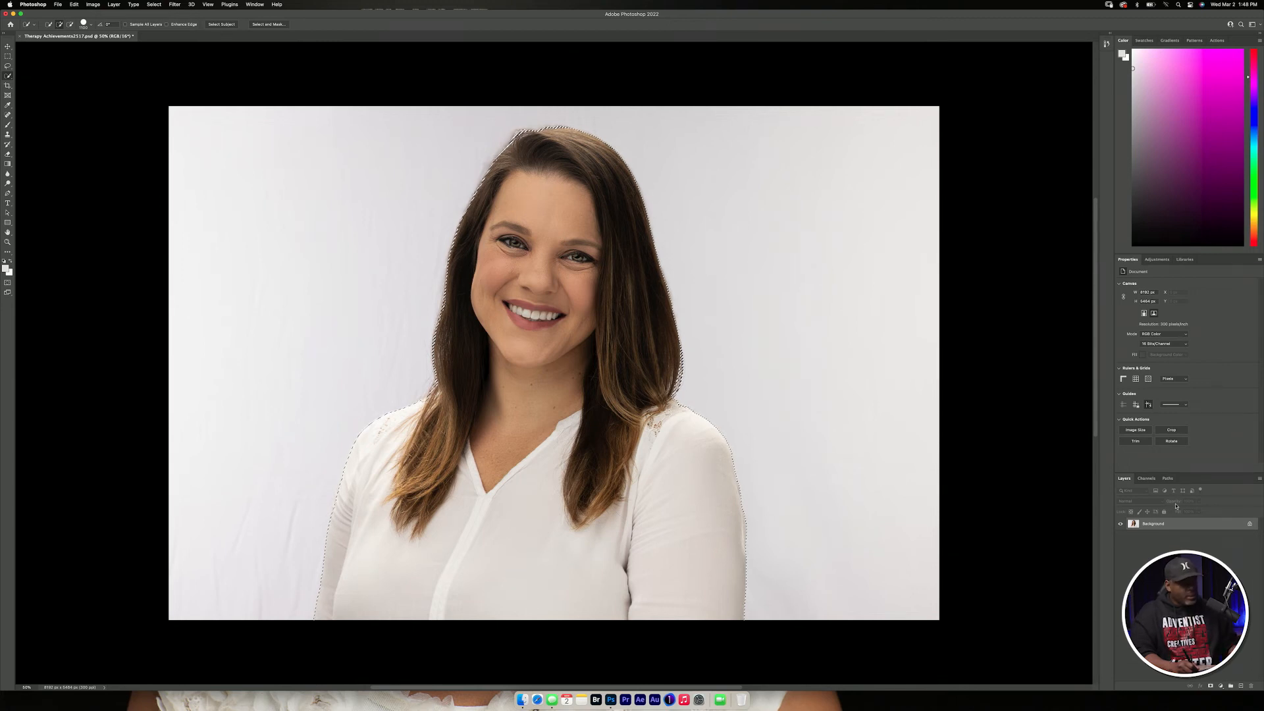
pyautogui.press('super+j')
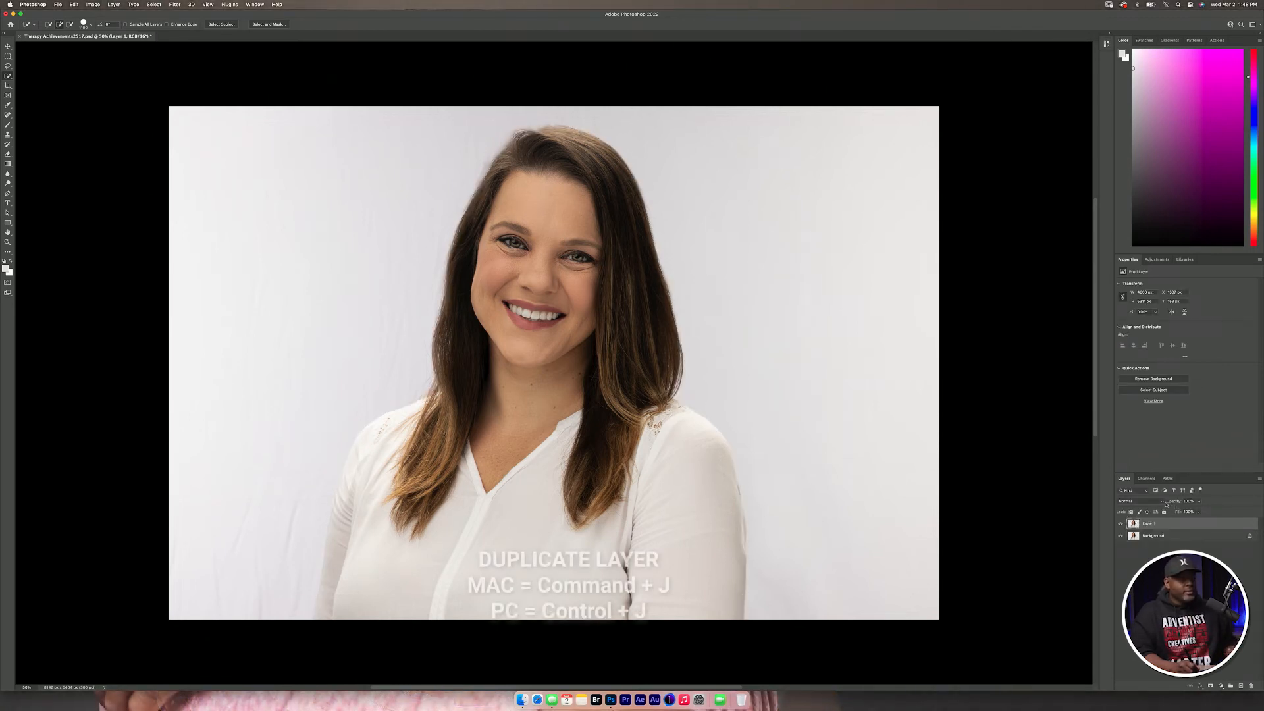
pyautogui.click(1120, 536)
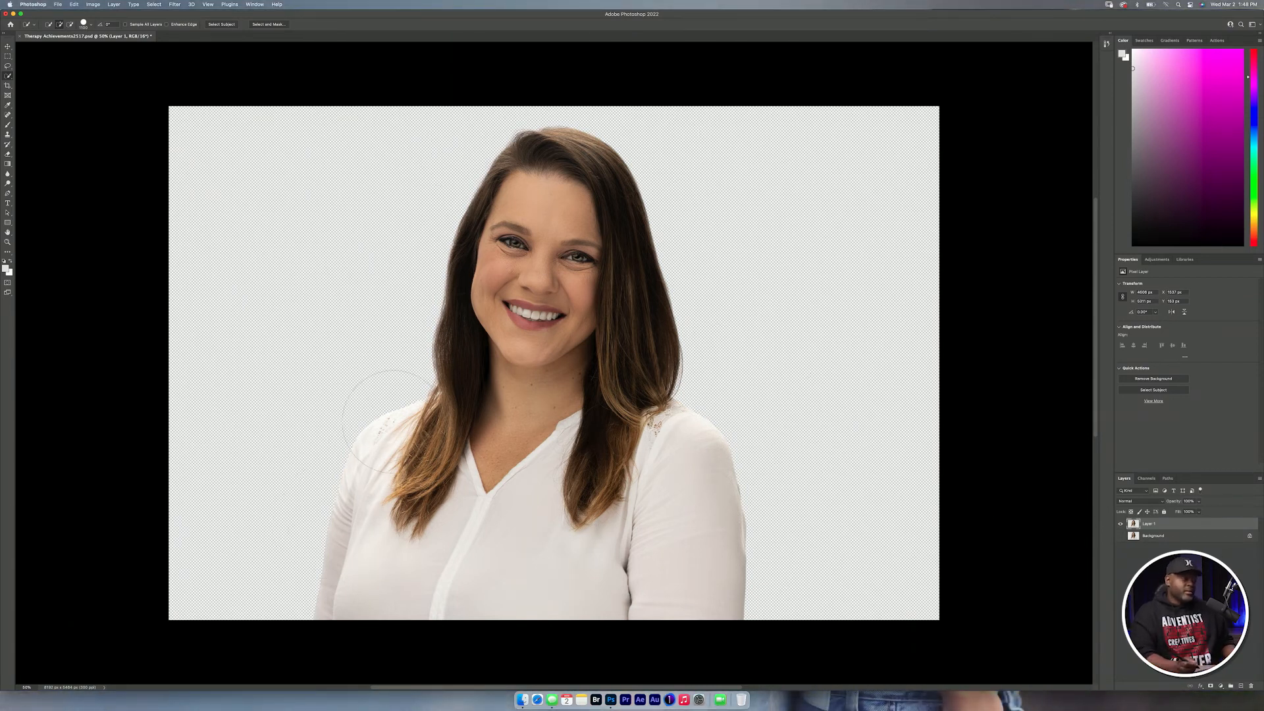
pyautogui.click(1121, 535)
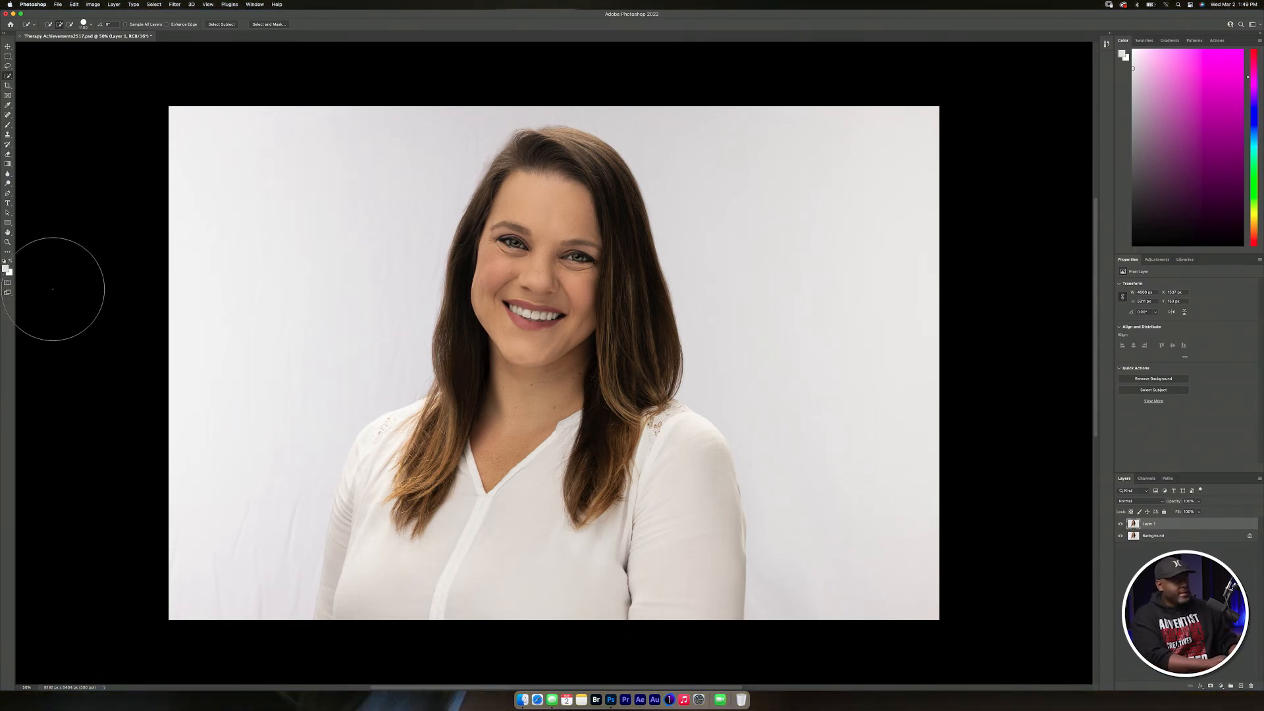
# - Paint pure white on the Background layer with a large soft brush over the backdrop left of the woman and toward her head
pyautogui.press('d')
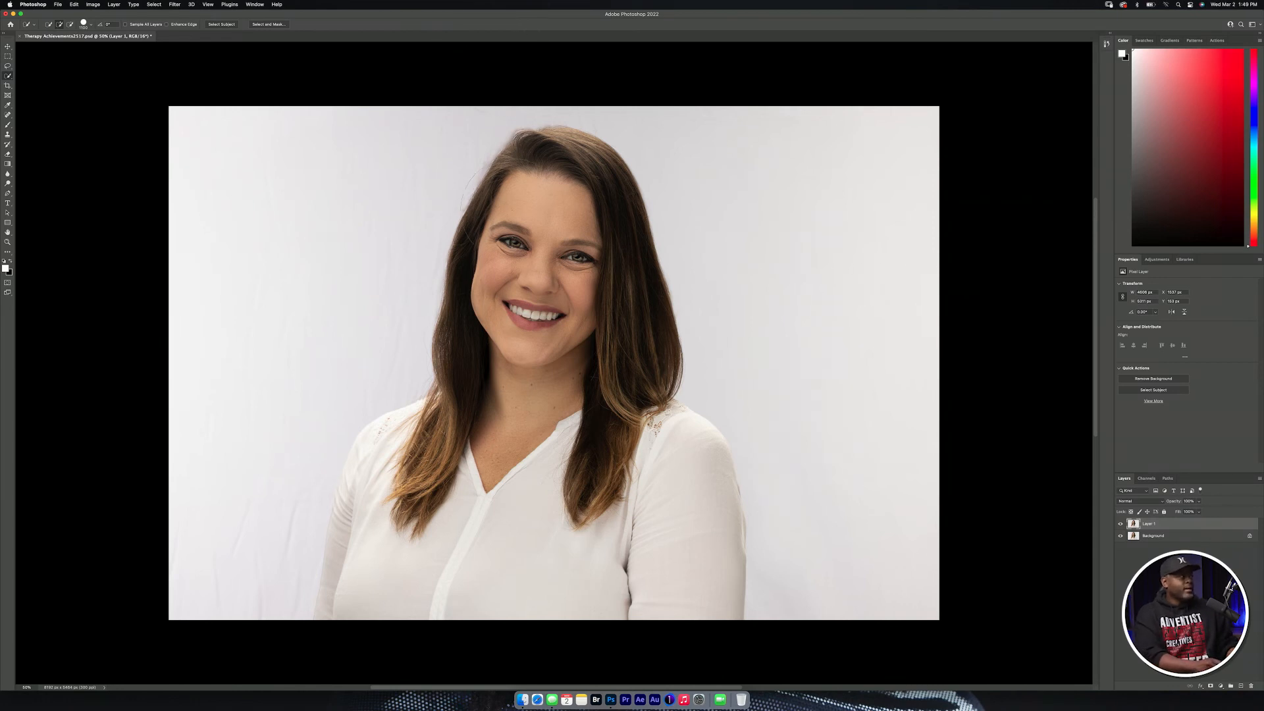
pyautogui.press('b')
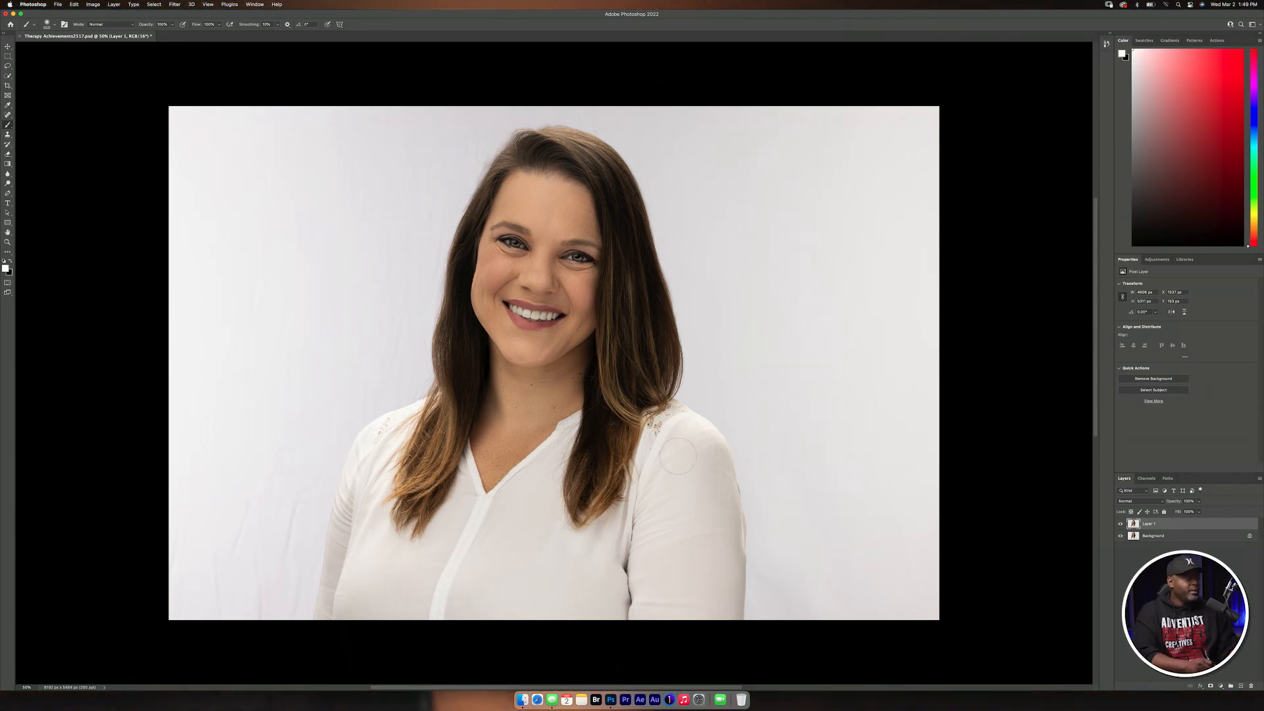
pyautogui.click(1152, 535)
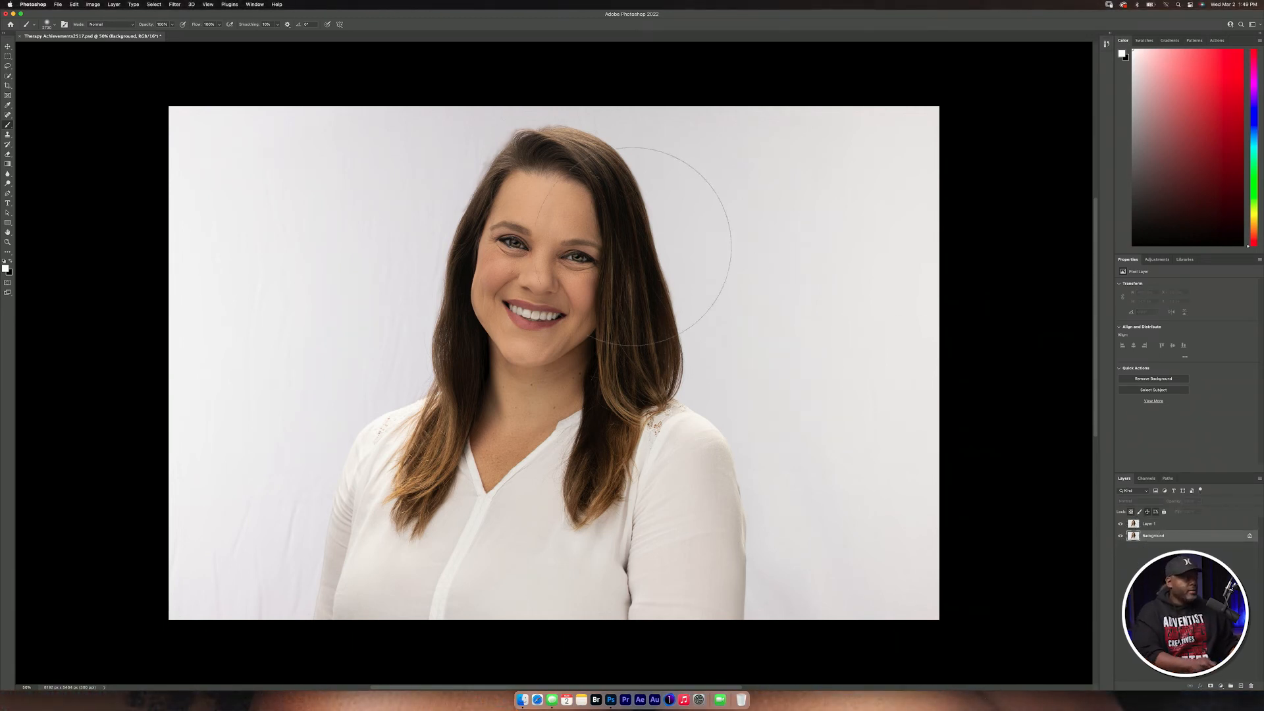
pyautogui.click(408, 135)
pyautogui.moveTo(408, 135)
pyautogui.mouseDown()
pyautogui.moveTo(288, 121)
pyautogui.moveTo(213, 132)
pyautogui.moveTo(176, 101)
pyautogui.moveTo(207, 118)
pyautogui.moveTo(232, 322)
pyautogui.moveTo(212, 606)
pyautogui.moveTo(203, 531)
pyautogui.mouseUp()
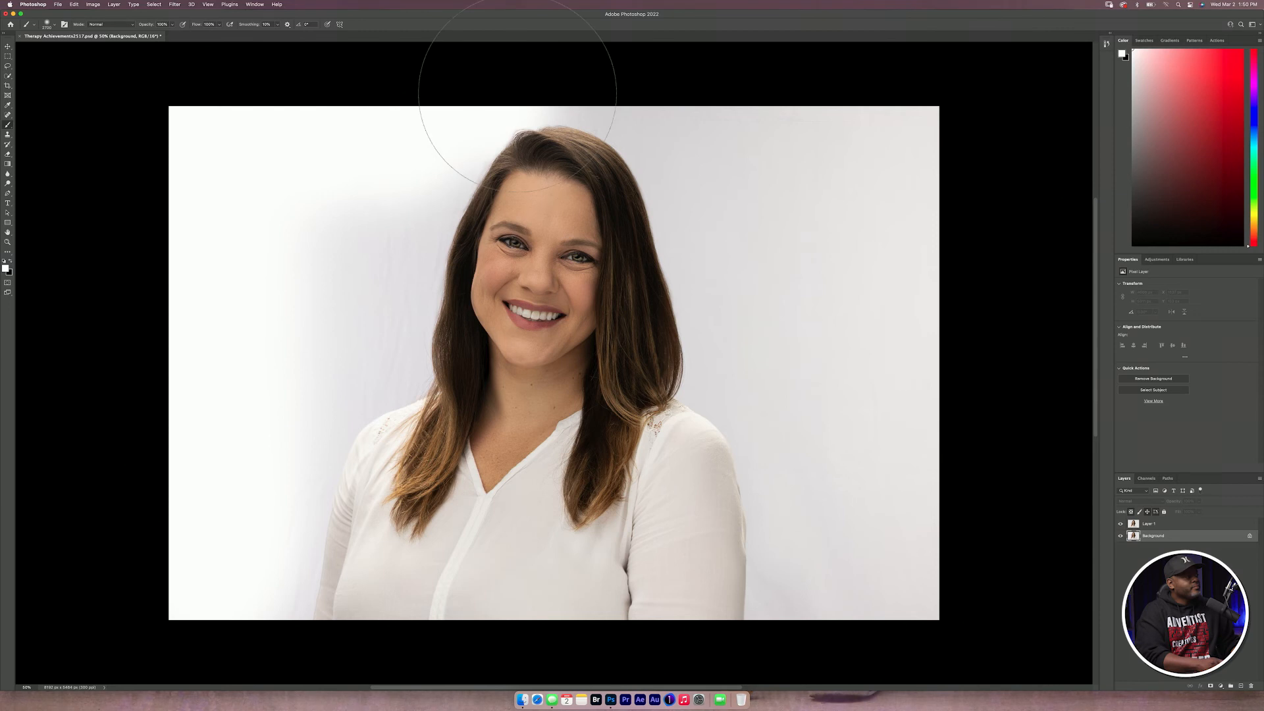
pyautogui.moveTo(417, 191)
pyautogui.mouseDown()
pyautogui.moveTo(409, 242)
pyautogui.moveTo(422, 275)
pyautogui.moveTo(397, 377)
pyautogui.moveTo(381, 348)
pyautogui.moveTo(318, 427)
pyautogui.moveTo(323, 416)
pyautogui.moveTo(293, 504)
pyautogui.moveTo(297, 574)
pyautogui.moveTo(288, 532)
pyautogui.moveTo(339, 279)
pyautogui.mouseUp()
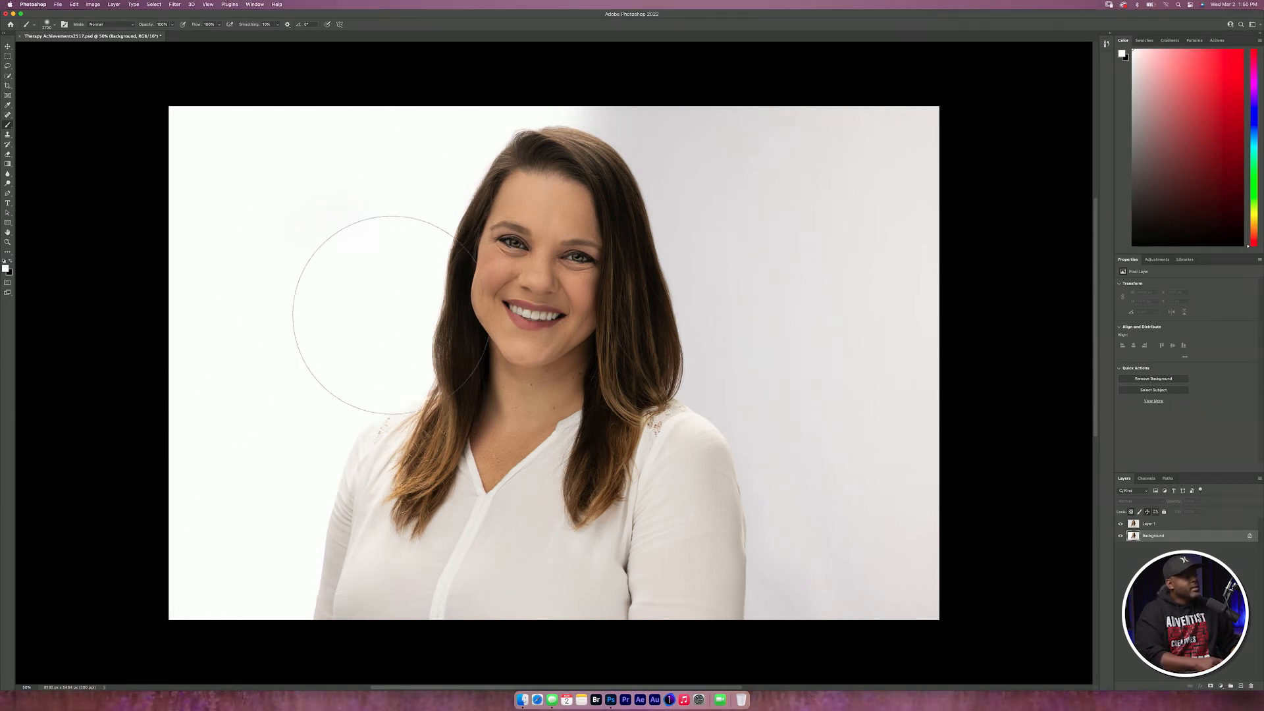
# - Paint the backdrop above and right of the woman white on the Background layer, and enlarge the brush for broader coverage
pyautogui.moveTo(564, 42)
pyautogui.mouseDown()
pyautogui.moveTo(836, 176)
pyautogui.moveTo(697, 131)
pyautogui.moveTo(810, 572)
pyautogui.moveTo(908, 564)
pyautogui.moveTo(917, 381)
pyautogui.moveTo(897, 142)
pyautogui.moveTo(812, 235)
pyautogui.moveTo(806, 375)
pyautogui.moveTo(853, 432)
pyautogui.mouseUp()
pyautogui.moveTo(818, 520); pyautogui.dragTo(844, 465)
pyautogui.press(']')
pyautogui.press(']')
pyautogui.press(']')
pyautogui.press(']')
pyautogui.press(']')
pyautogui.press(']')
pyautogui.press(']')
pyautogui.press(']')
pyautogui.press(']')
pyautogui.press(']')
pyautogui.press(']')
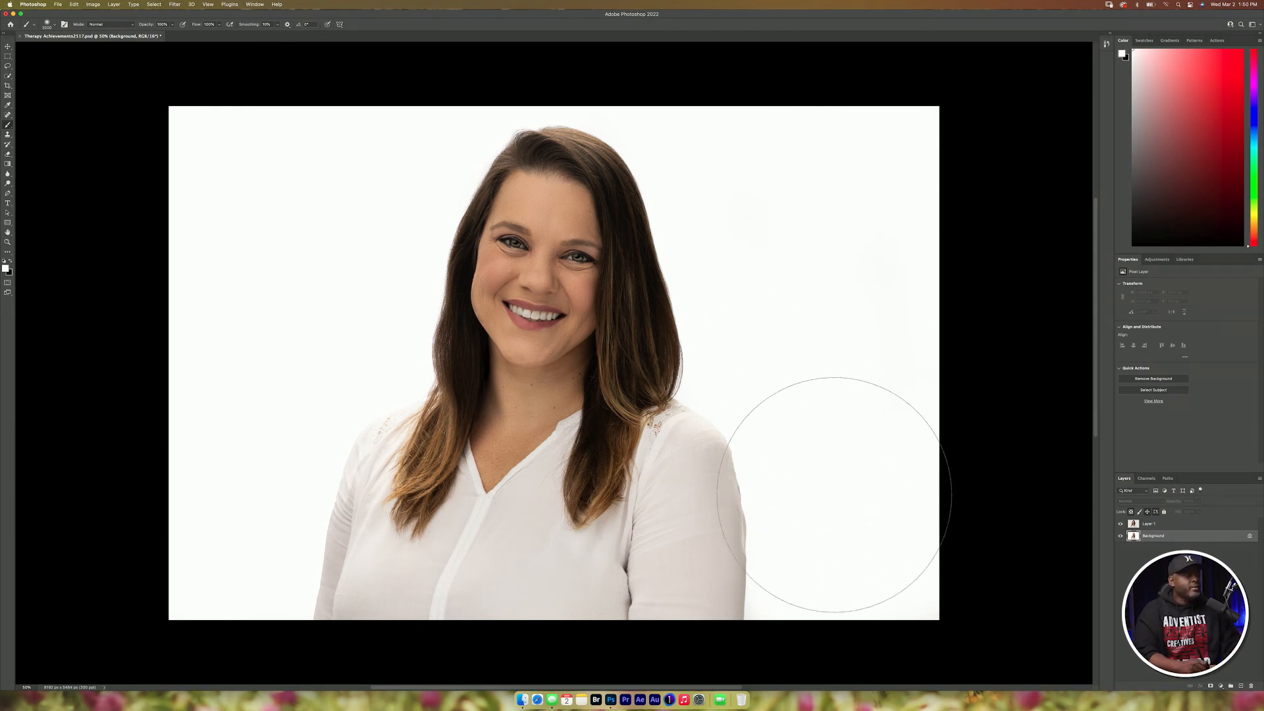
pyautogui.press(']')
pyautogui.press(']')
pyautogui.press(']')
pyautogui.press(']')
pyautogui.press(']')
pyautogui.press(']')
pyautogui.press(']')
pyautogui.press(']')
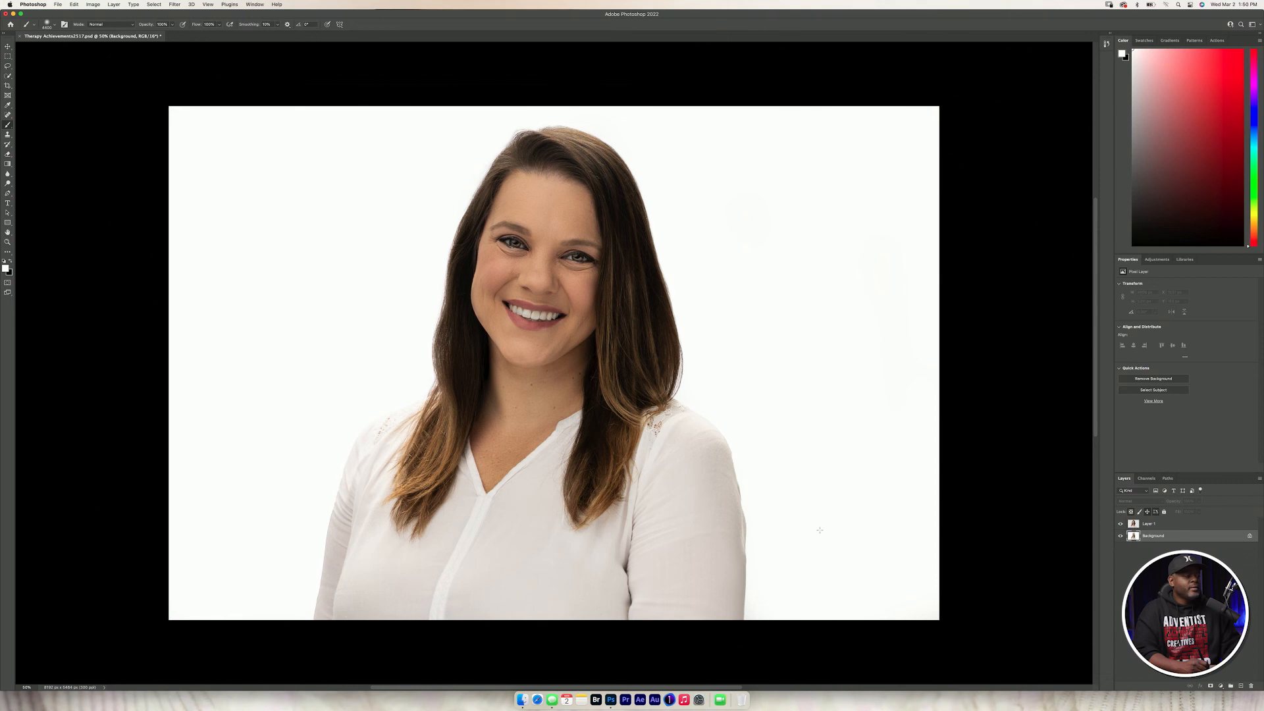
pyautogui.press('[')
pyautogui.press('[')
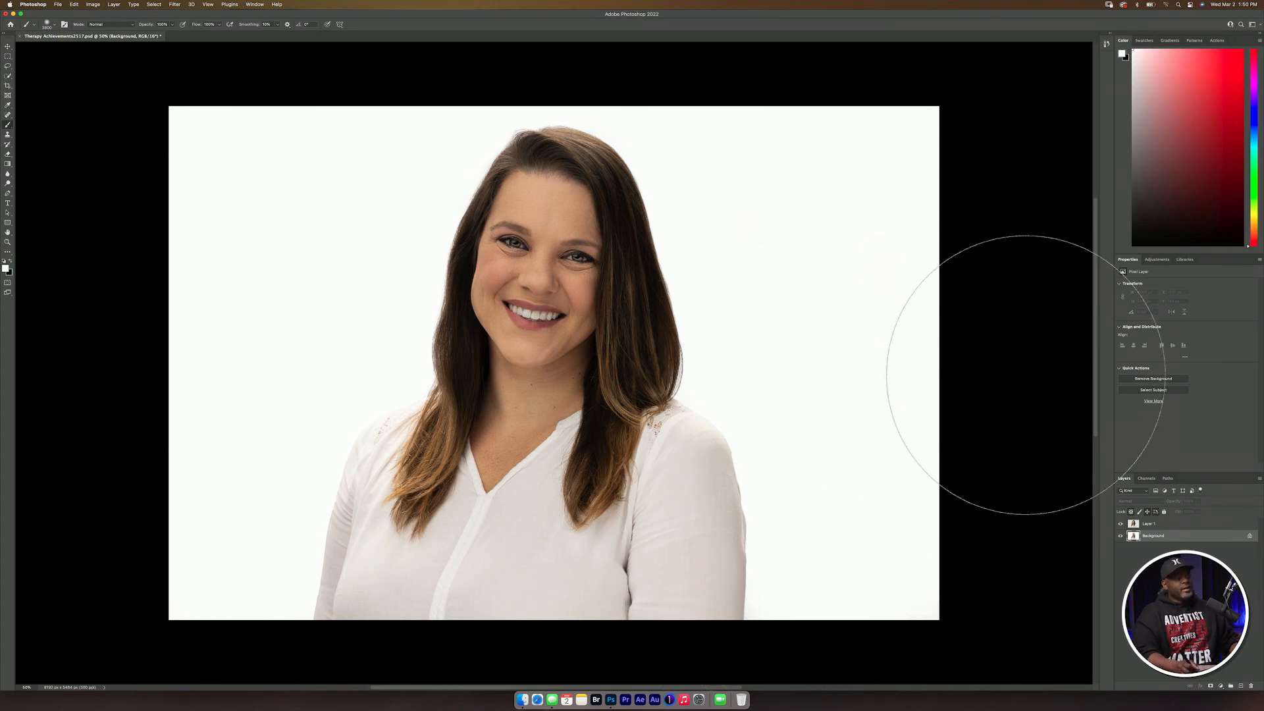
# - Compare the cutout and the painted backdrop by toggling the visibility of the Background layer and Layer 1, leaving both shown
pyautogui.click(1120, 535)
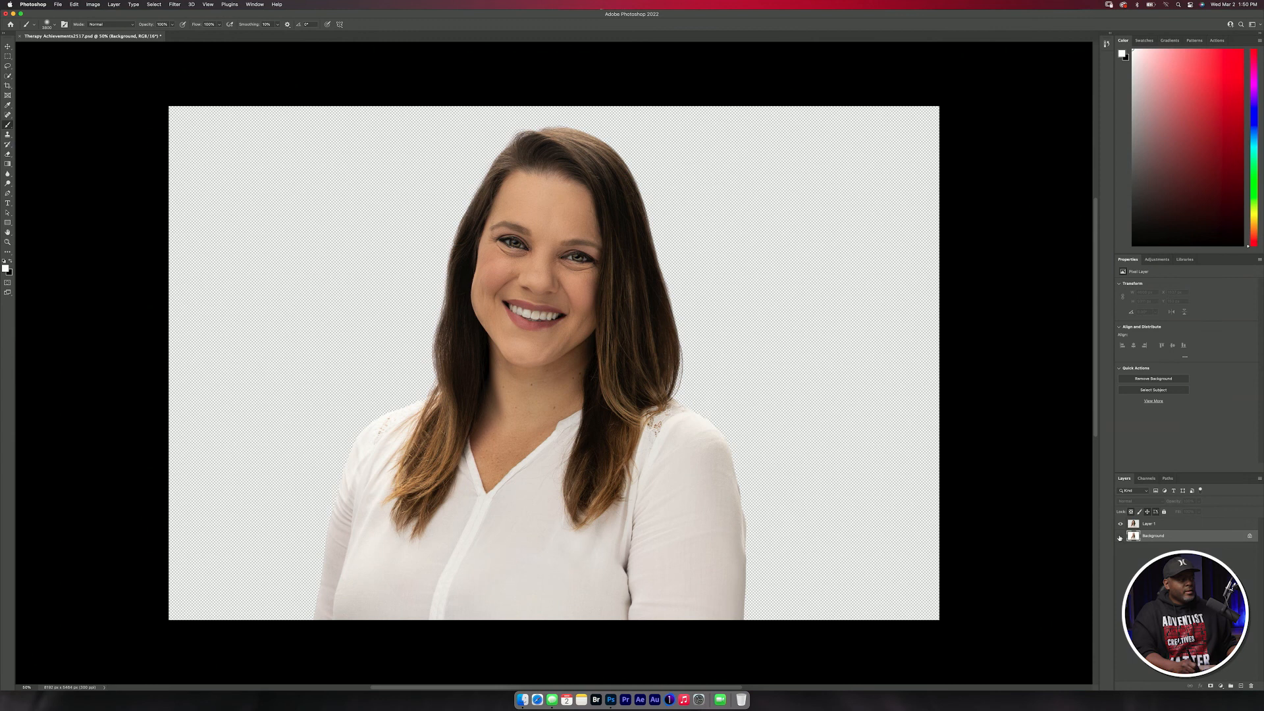
pyautogui.click(1120, 536)
pyautogui.click(1120, 524)
pyautogui.click(1120, 524)
pyautogui.click(1120, 524)
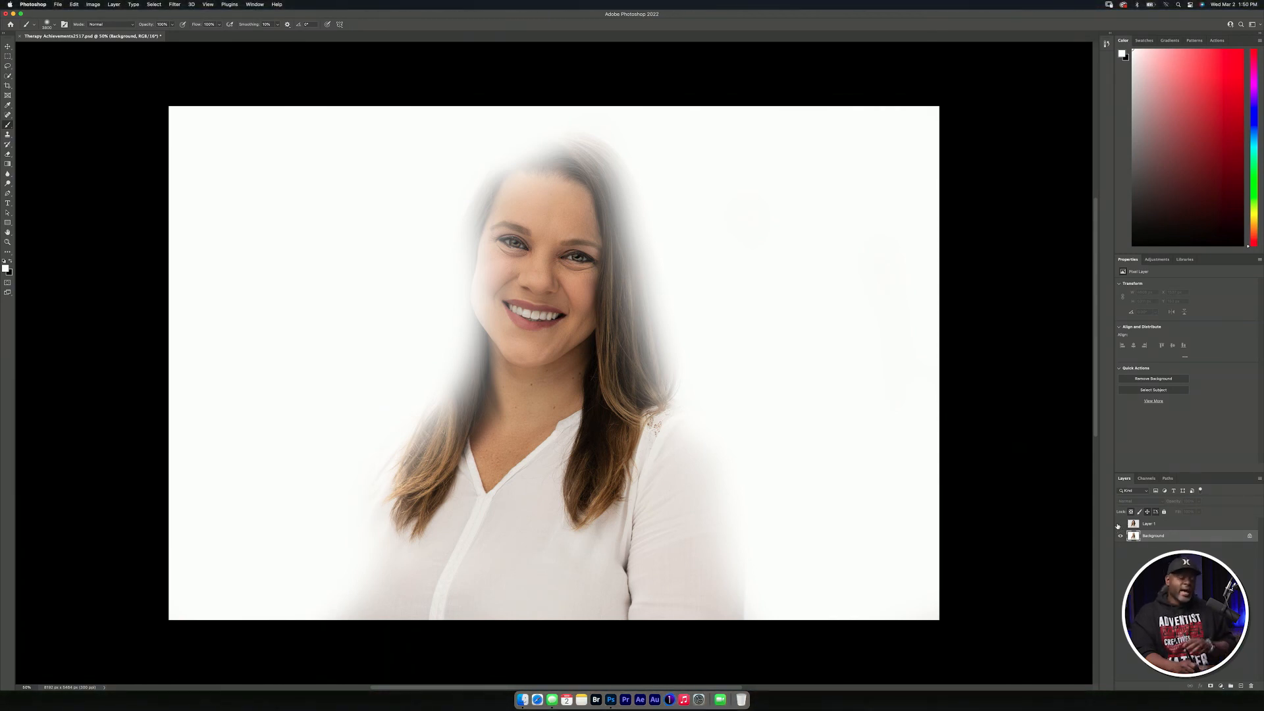
pyautogui.click(1120, 523)
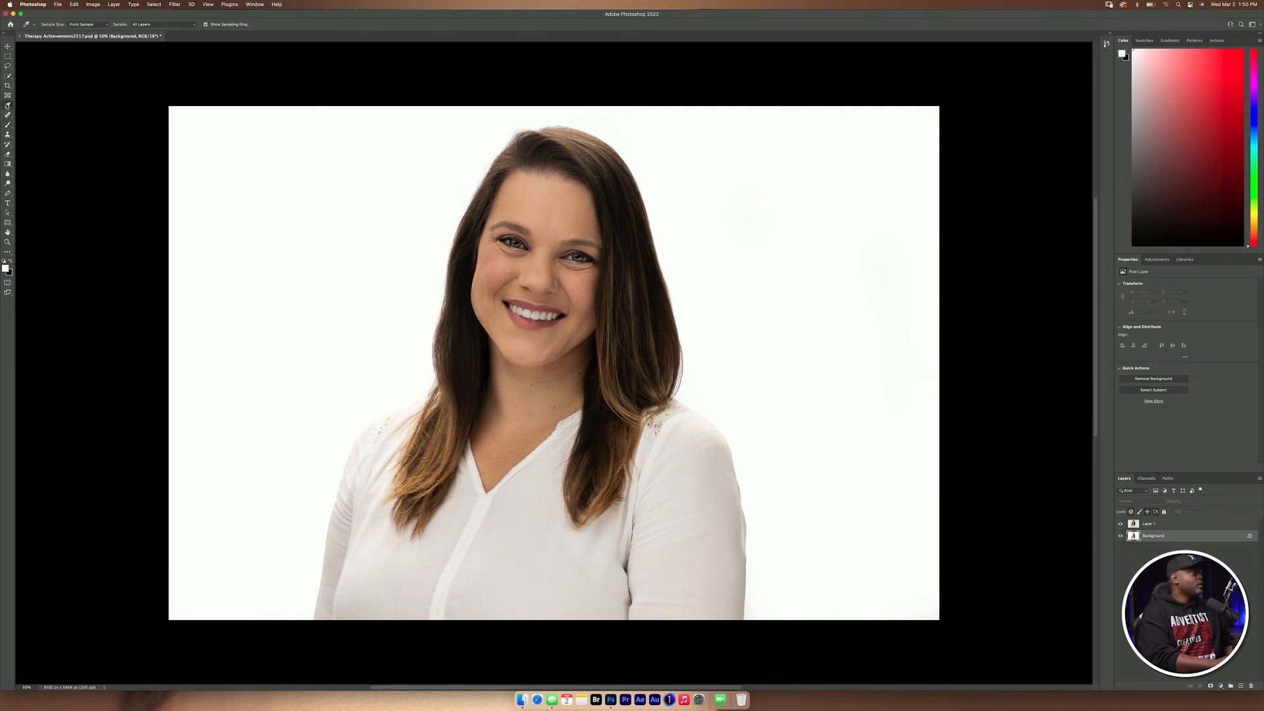
# - Sample the painted backdrop with the Eyedropper left of the woman and above her head to check its white
pyautogui.click(356, 192)
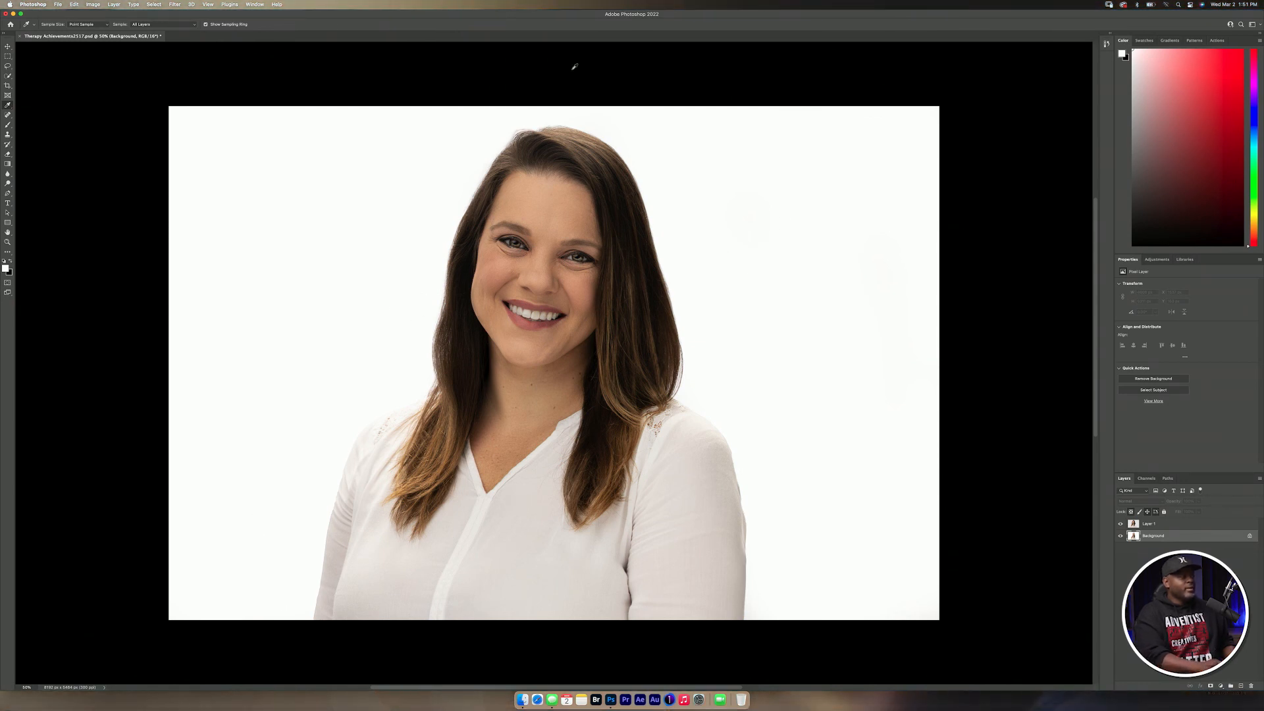
pyautogui.click(560, 112)
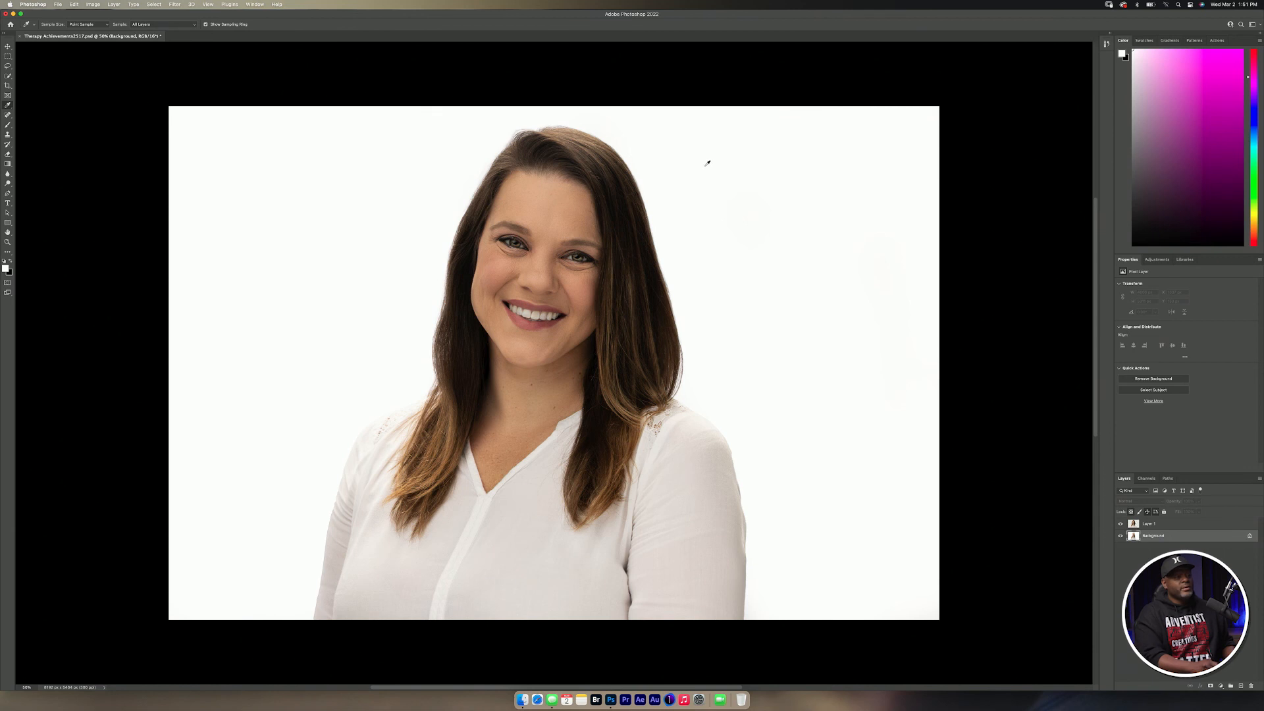